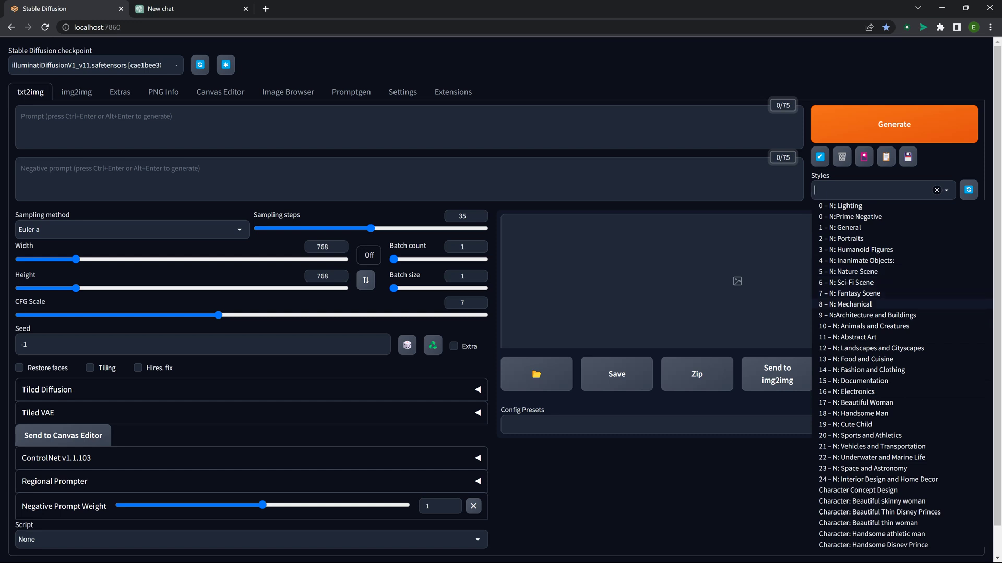
Step: Choose the style "8 – N: Mechanical" and insert its text into the negative prompt
{"action": "left_click", "coordinate": [845, 305]}
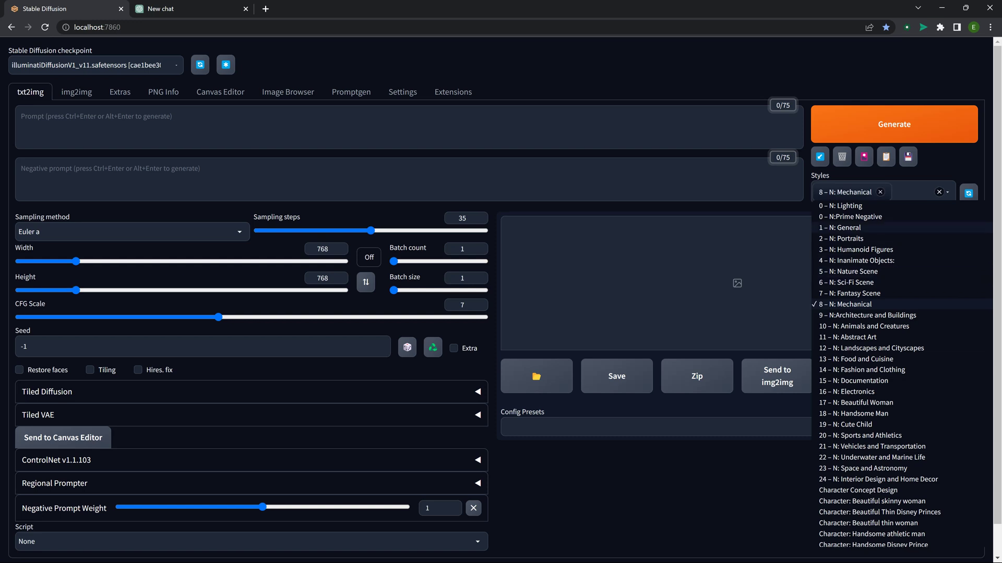
{"action": "left_click", "coordinate": [886, 157]}
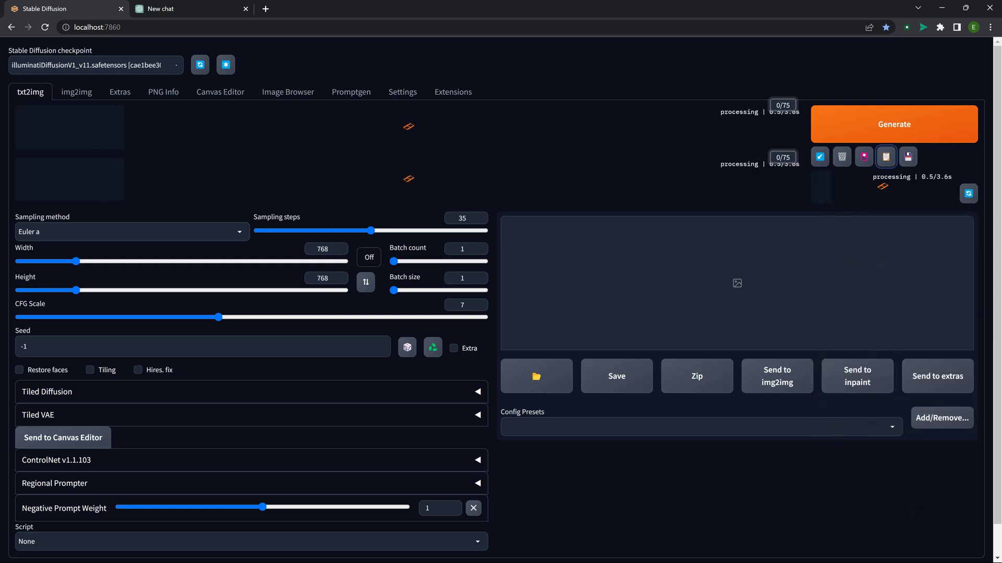
{"action": "left_click_drag", "start_coordinate": [77, 168], "coordinate": [630, 168]}
{"action": "left_click", "coordinate": [630, 168]}
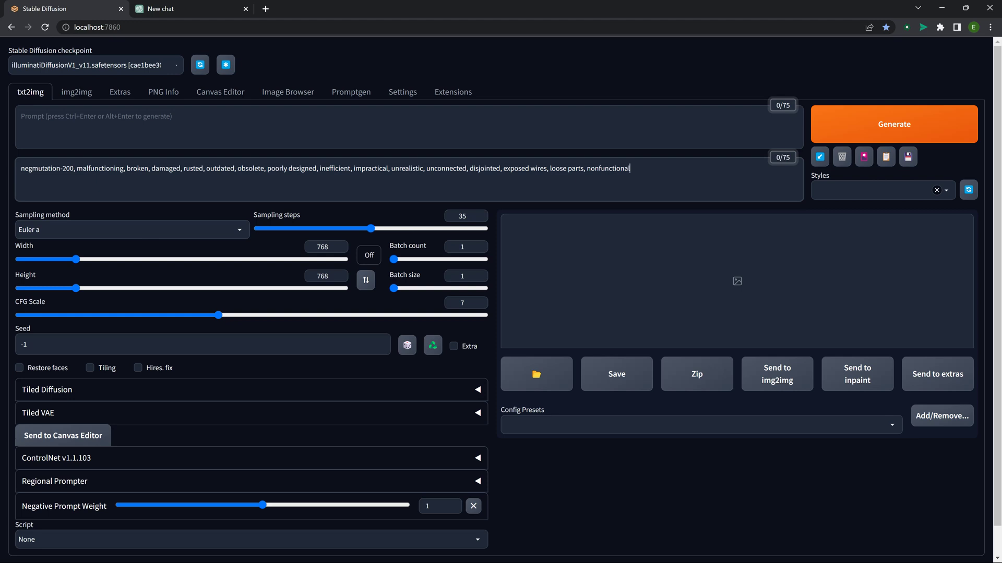
Step: Locate the negmutation-200 embedding from the negative prompt among the textual inversion cards, and close the extra networks gallery
{"action": "left_click_drag", "start_coordinate": [74, 168], "coordinate": [21, 168]}
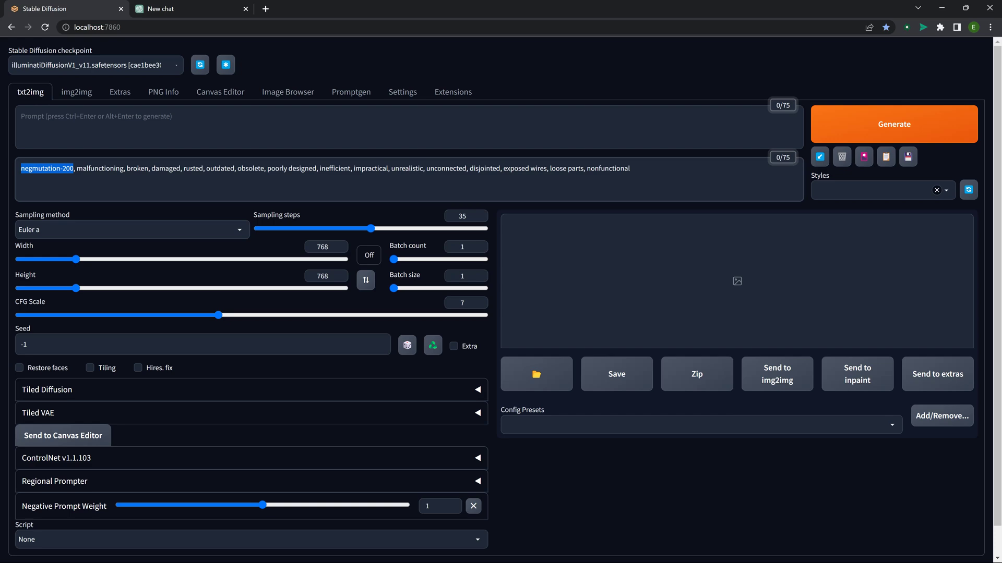
{"action": "left_click", "coordinate": [864, 157]}
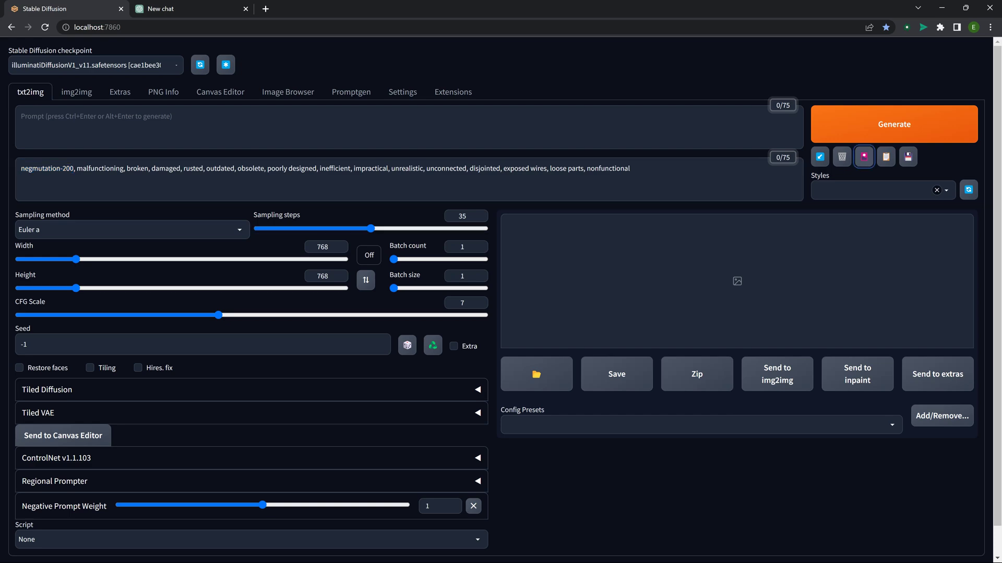
{"action": "scroll", "coordinate": [587, 323], "scroll_direction": "down", "scroll_amount": 7}
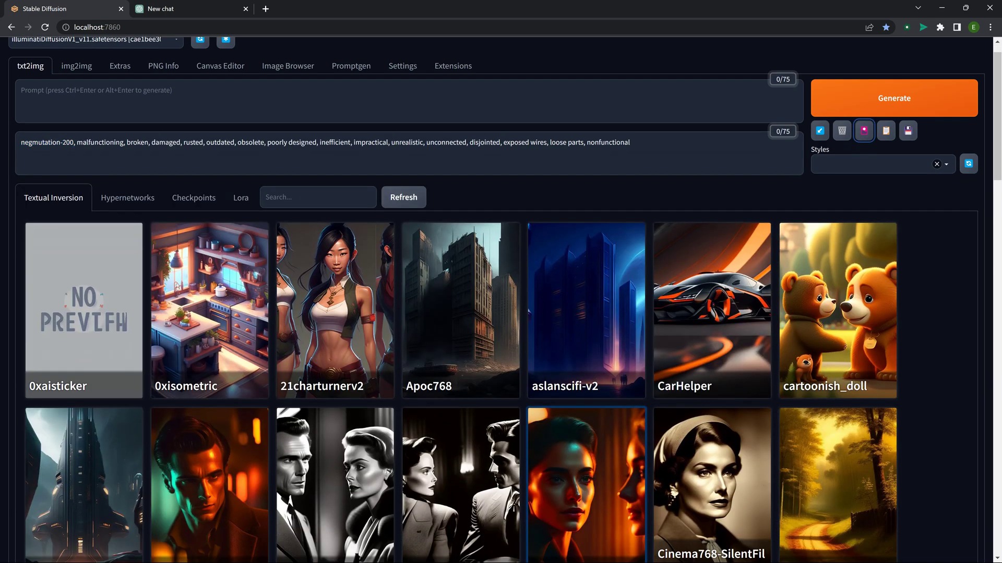
{"action": "scroll", "coordinate": [586, 324], "scroll_direction": "down", "scroll_amount": 8}
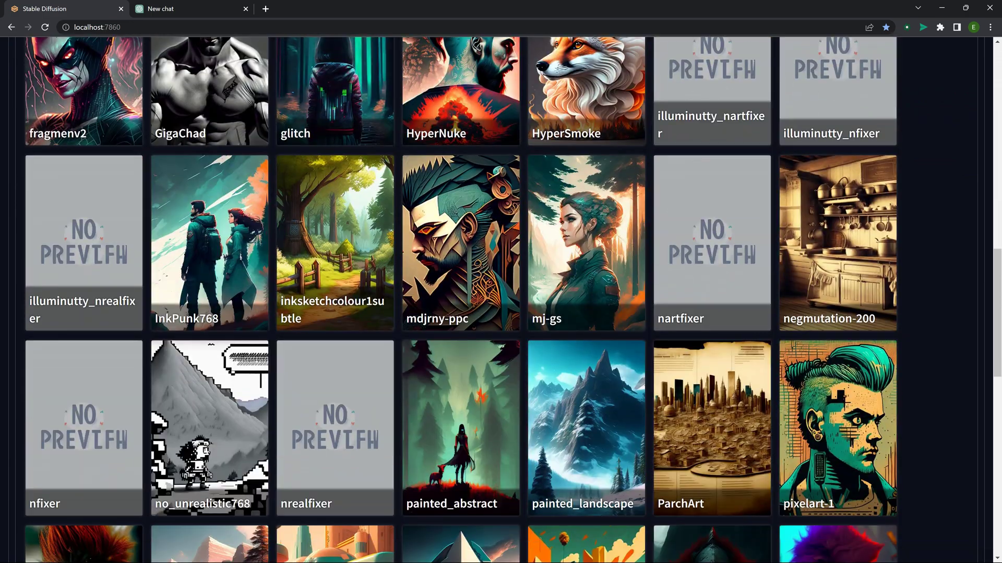
{"action": "left_click", "coordinate": [837, 243]}
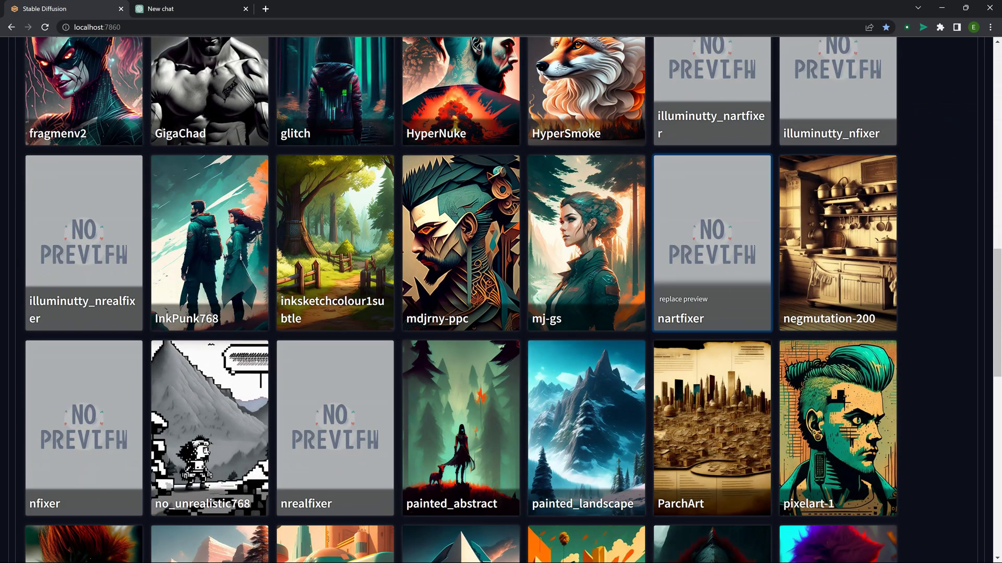
{"action": "scroll", "coordinate": [837, 242], "scroll_direction": "up", "scroll_amount": 15}
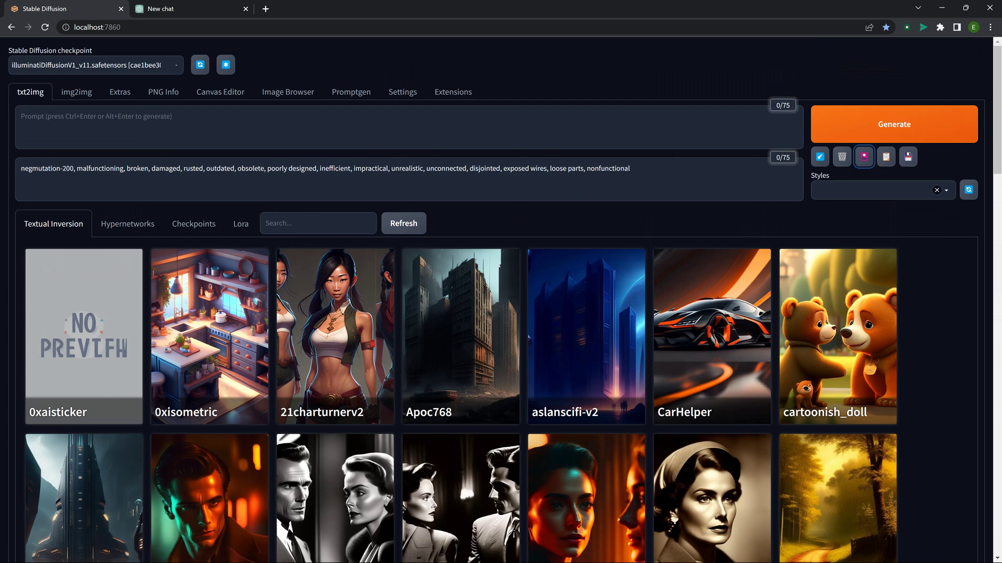
{"action": "left_click", "coordinate": [863, 157]}
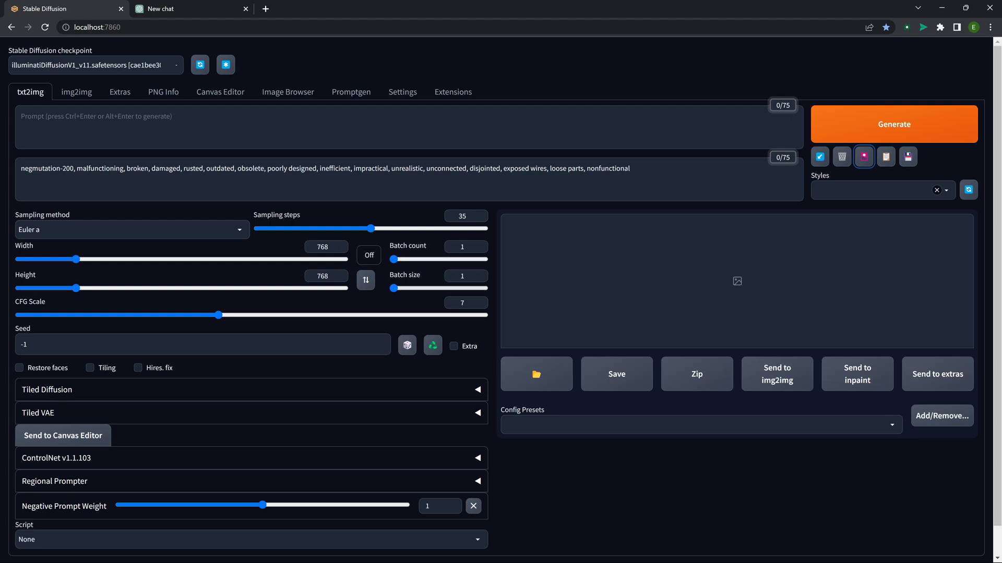
Step: Look through the saved styles, from the numbered negative styles to the character, detail, filter, scene, shot type and art style entries
{"action": "scroll", "coordinate": [502, 297], "scroll_direction": "down", "scroll_amount": 1}
{"action": "scroll", "coordinate": [500, 297], "scroll_direction": "up", "scroll_amount": 1}
{"action": "left_click", "coordinate": [874, 191]}
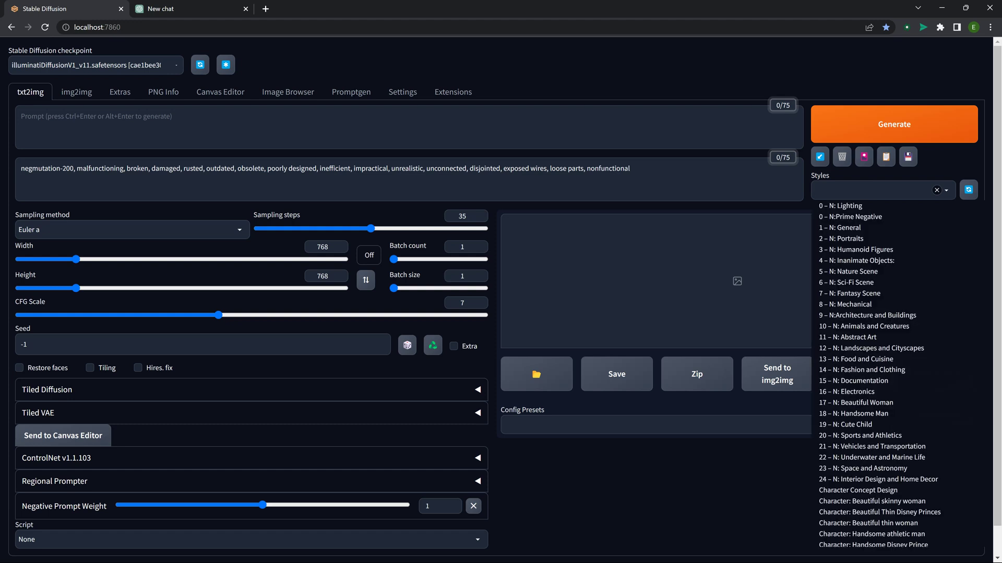
{"action": "scroll", "coordinate": [887, 334], "scroll_direction": "down", "scroll_amount": 3}
{"action": "scroll", "coordinate": [887, 329], "scroll_direction": "down", "scroll_amount": 2}
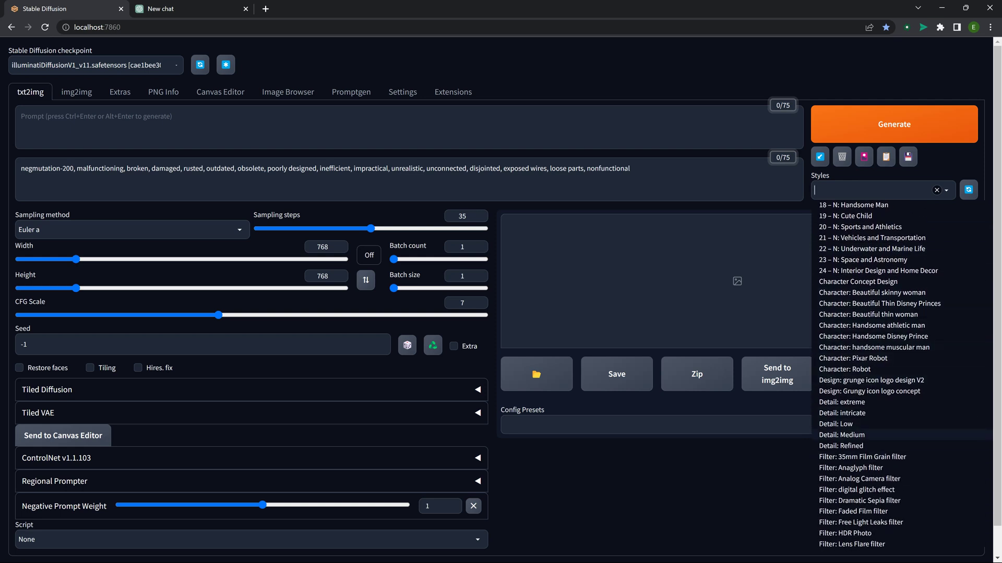
{"action": "scroll", "coordinate": [887, 446], "scroll_direction": "down", "scroll_amount": 2}
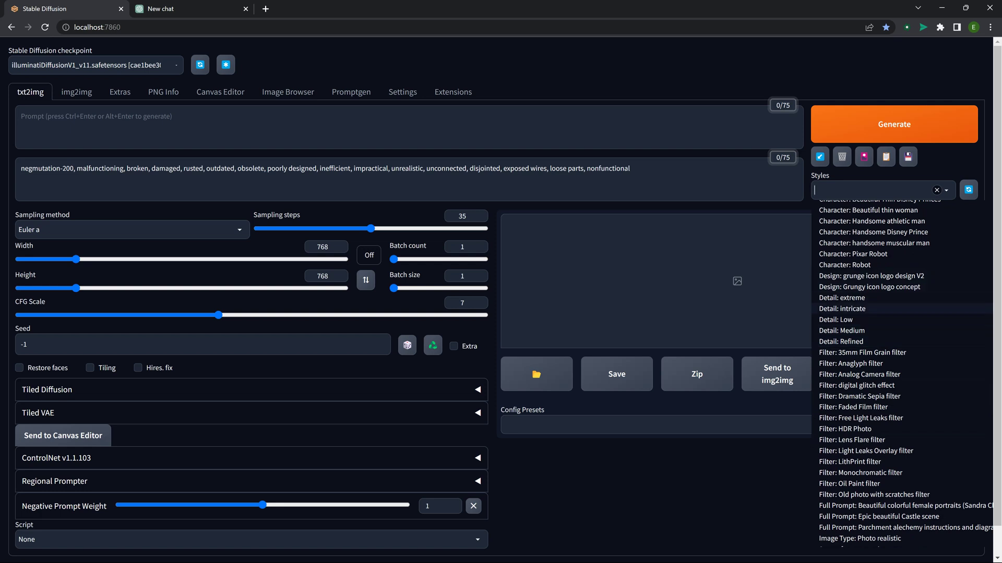
{"action": "scroll", "coordinate": [886, 451], "scroll_direction": "down", "scroll_amount": 2}
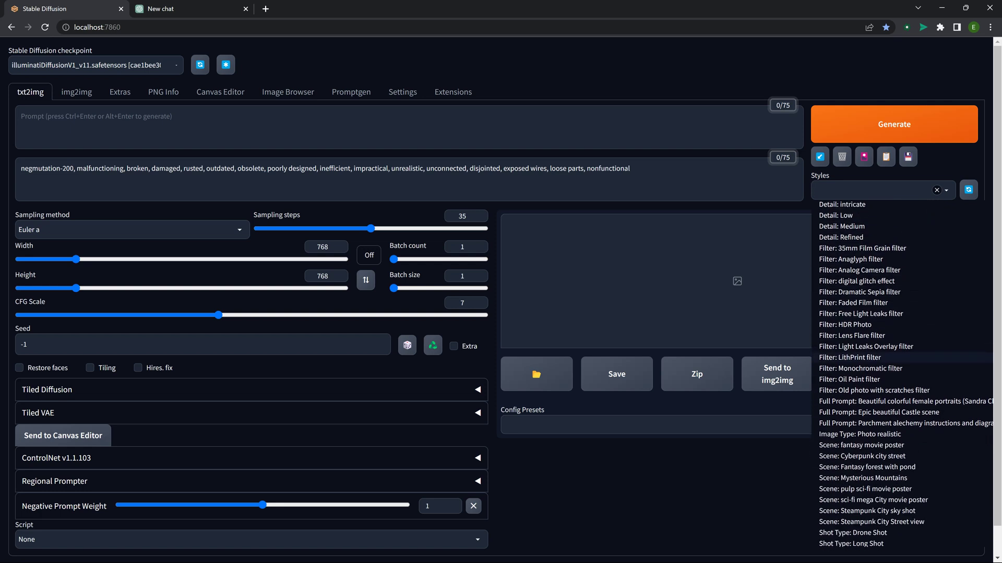
{"action": "scroll", "coordinate": [886, 366], "scroll_direction": "down", "scroll_amount": 2}
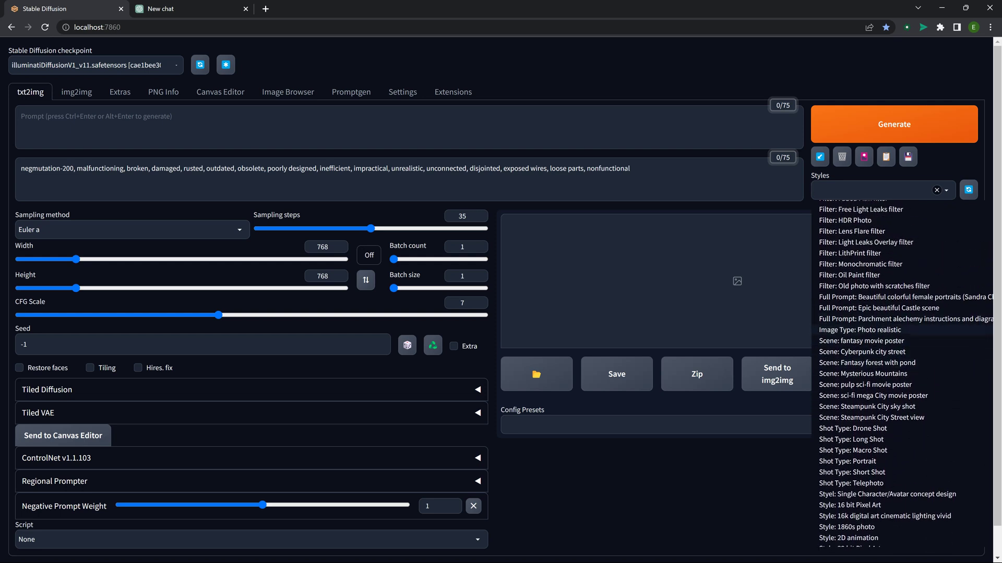
{"action": "scroll", "coordinate": [887, 412], "scroll_direction": "down", "scroll_amount": 2}
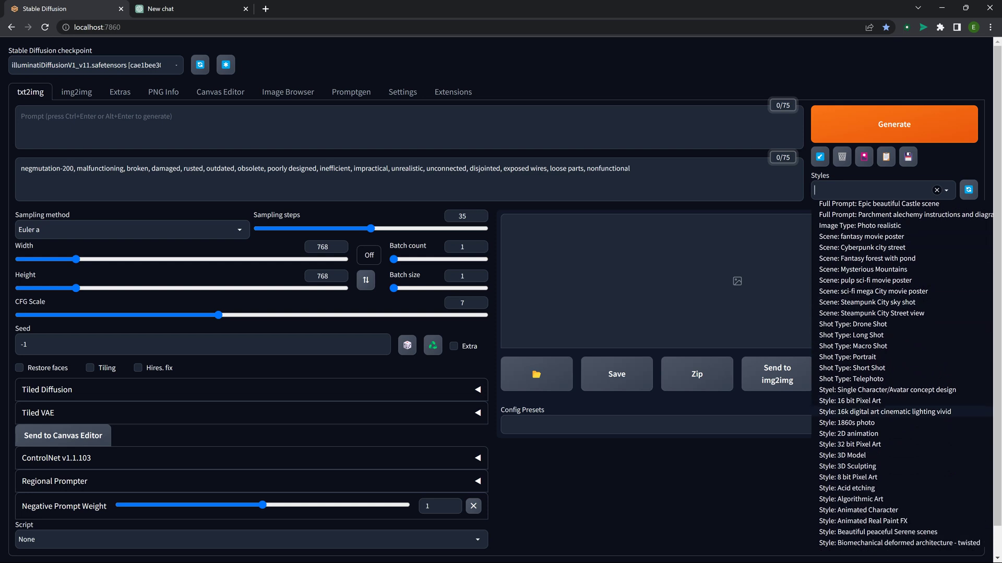
{"action": "scroll", "coordinate": [887, 412], "scroll_direction": "down", "scroll_amount": 4}
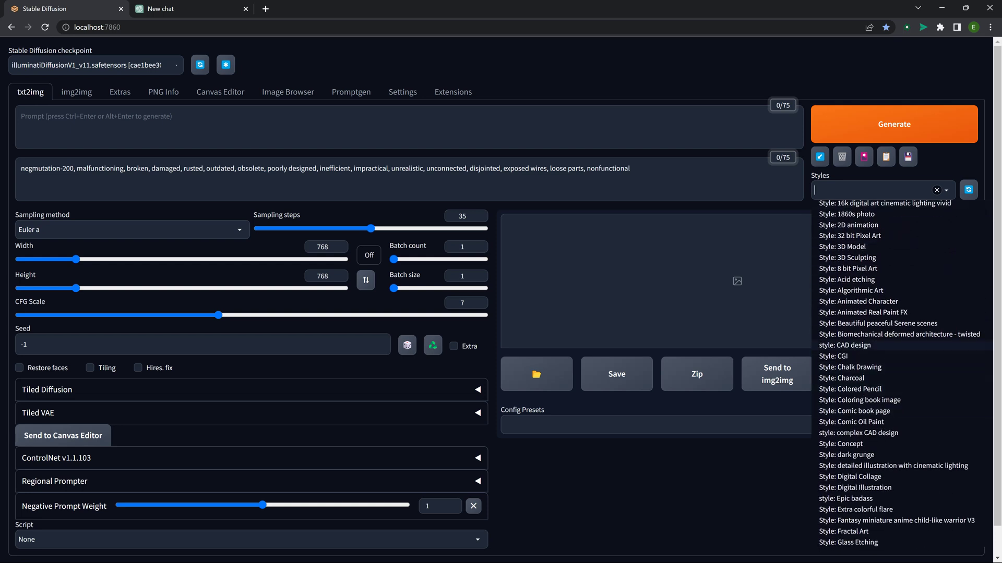
{"action": "scroll", "coordinate": [897, 375], "scroll_direction": "down", "scroll_amount": 2}
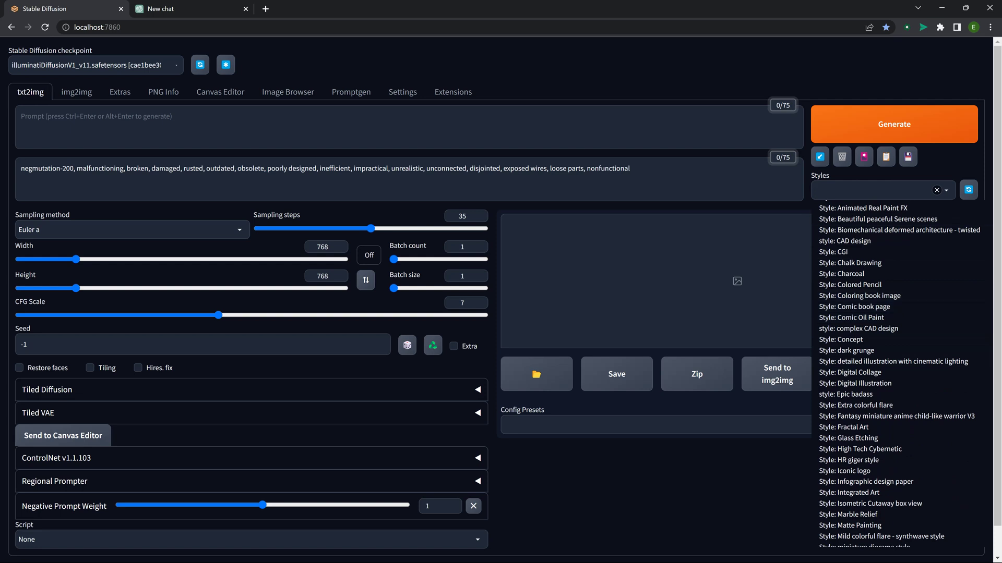
Step: Try selecting the "Style: Comic book page" style, and remove it from the chosen styles
{"action": "left_click", "coordinate": [853, 306]}
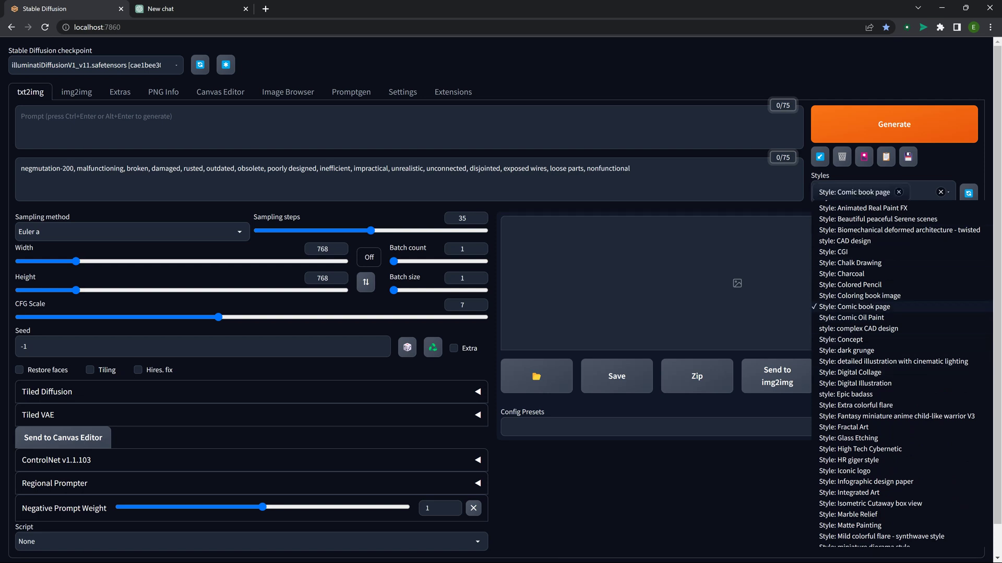
{"action": "key", "text": "Escape"}
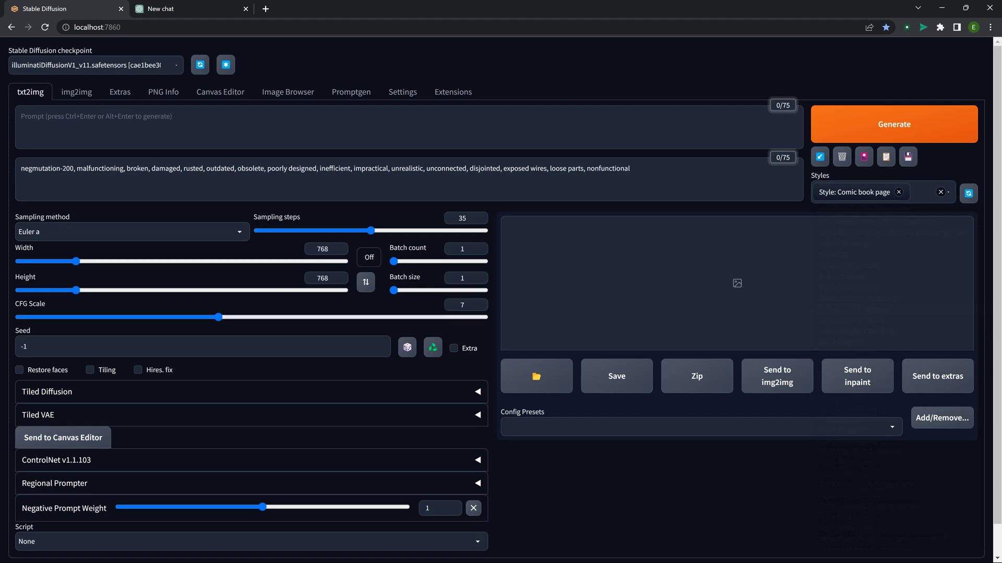
{"action": "left_click", "coordinate": [898, 191]}
Step: Try selecting the "Character: Beautiful Thin Disney Princes" style, clear it again, and close the styles list
{"action": "left_click", "coordinate": [870, 191]}
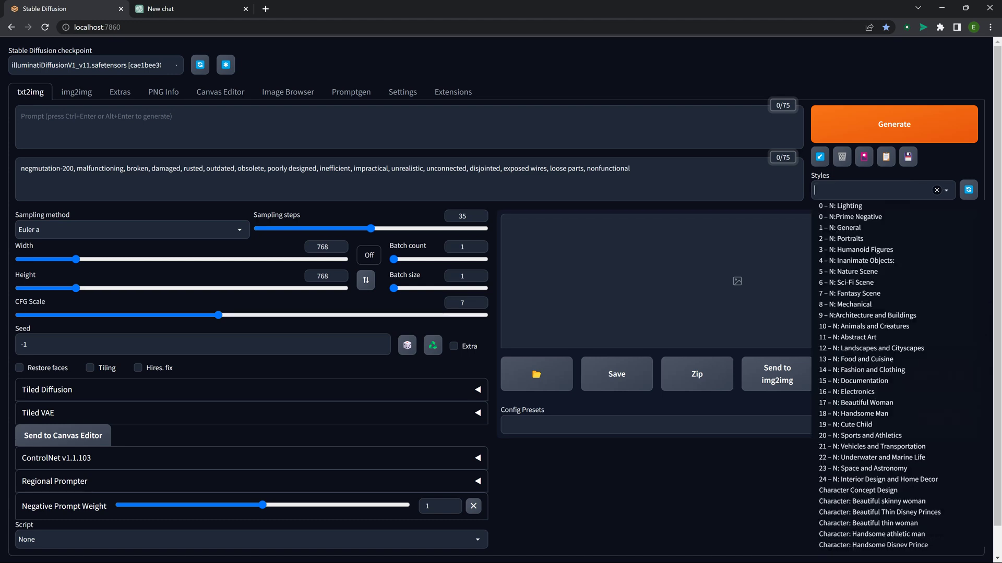
{"action": "left_click", "coordinate": [879, 511]}
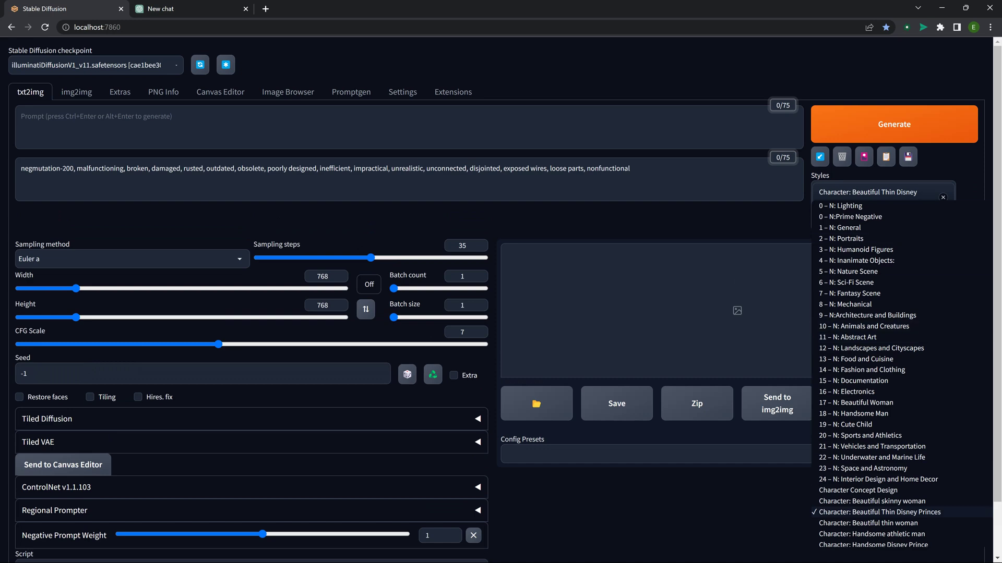
{"action": "key", "text": "BackSpace"}
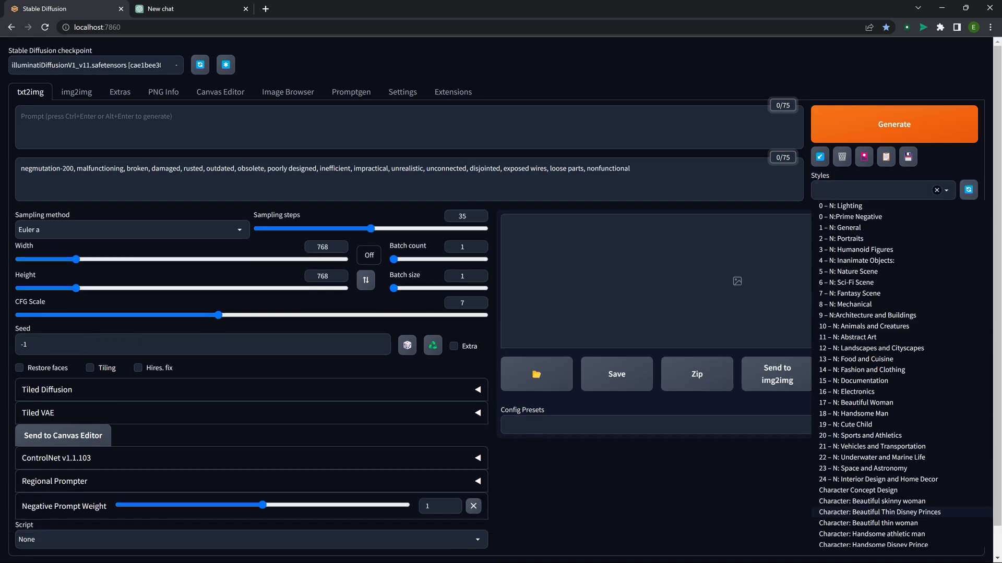
{"action": "scroll", "coordinate": [886, 470], "scroll_direction": "down", "scroll_amount": 6}
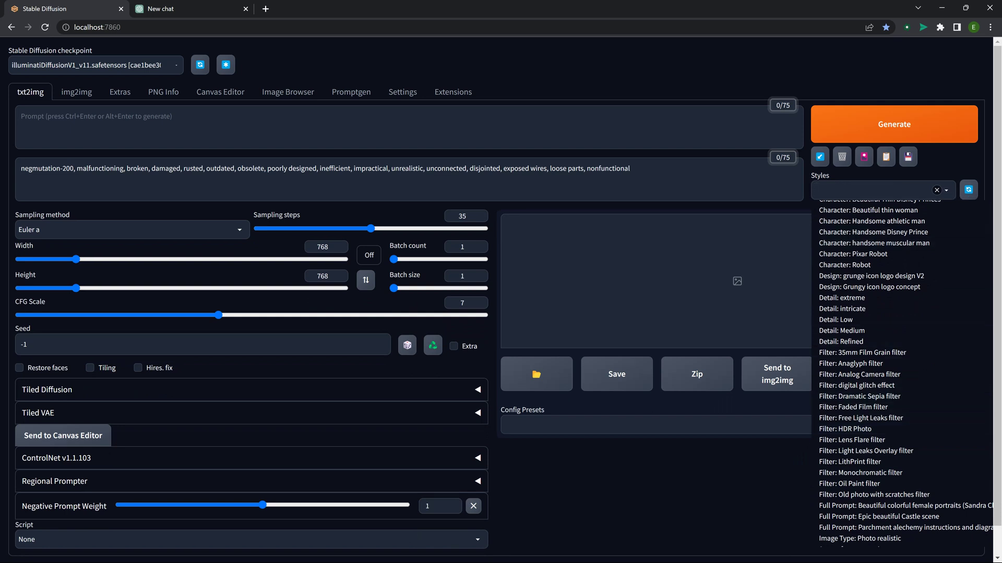
{"action": "key", "text": "Escape"}
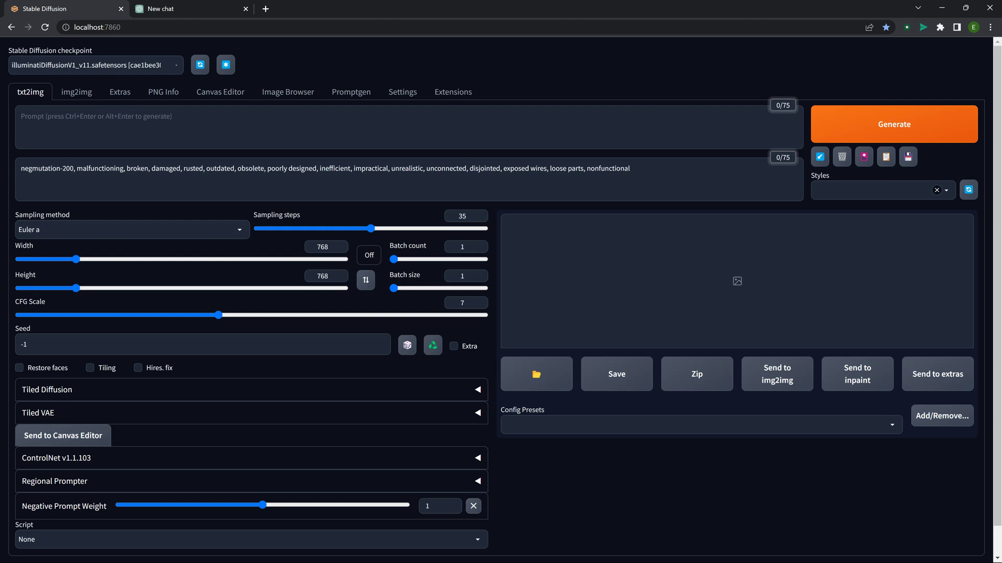
Step: Apply the "16:9 4 renders" config preset to the txt2img settings
{"action": "left_click_drag", "start_coordinate": [499, 411], "coordinate": [542, 410]}
{"action": "left_click", "coordinate": [543, 424]}
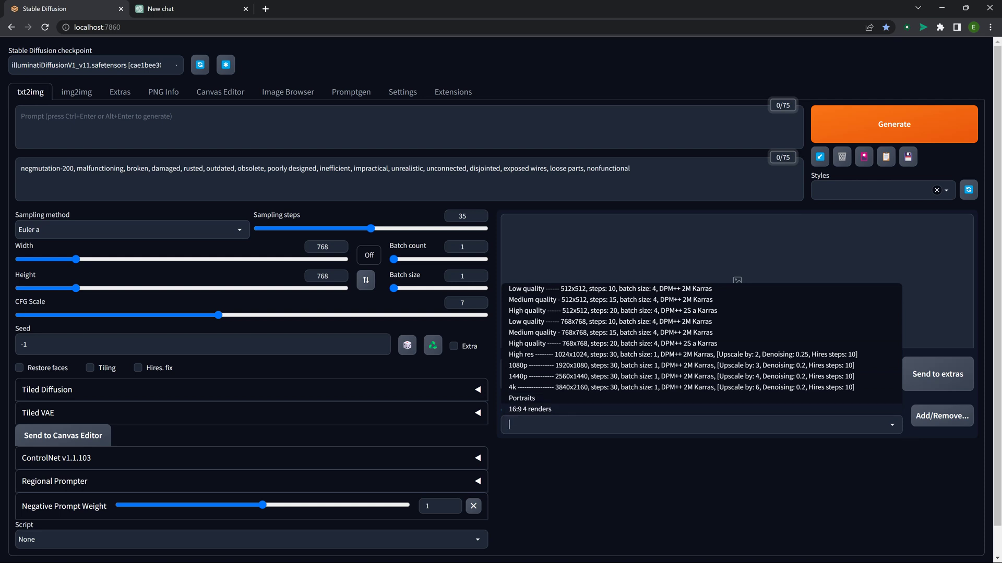
{"action": "left_click", "coordinate": [529, 409]}
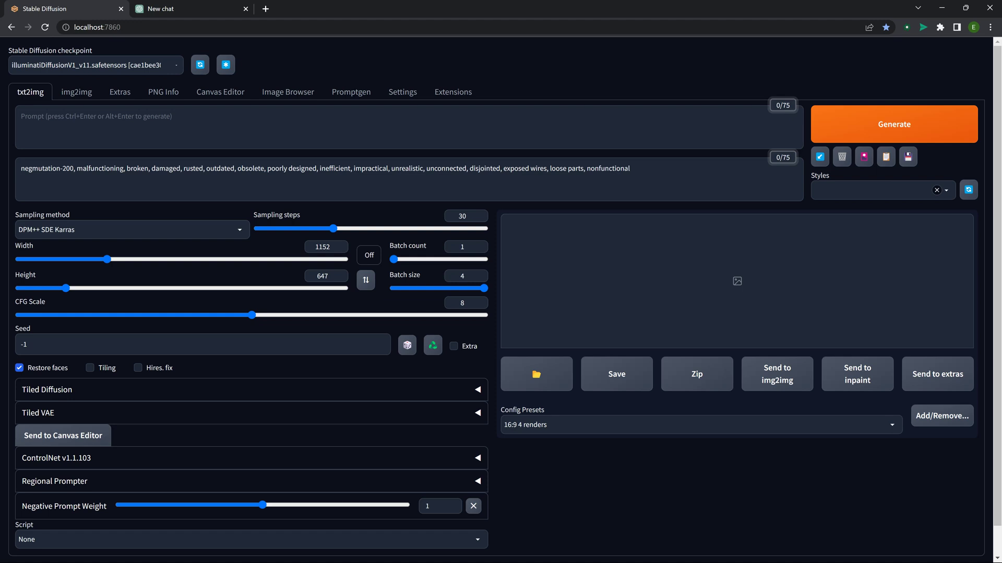
Step: Try enabling Tiled Diffusion for txt2img, switch it off again, and collapse its settings
{"action": "left_click", "coordinate": [477, 390]}
{"action": "left_click", "coordinate": [477, 389]}
{"action": "left_click", "coordinate": [47, 390]}
{"action": "left_click", "coordinate": [25, 411]}
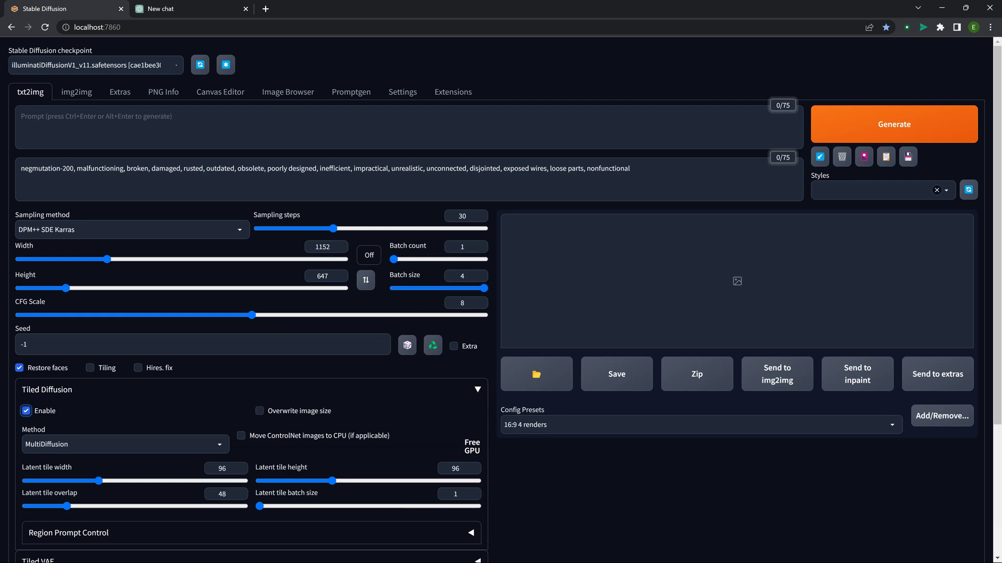
{"action": "left_click", "coordinate": [26, 411]}
{"action": "left_click", "coordinate": [46, 390]}
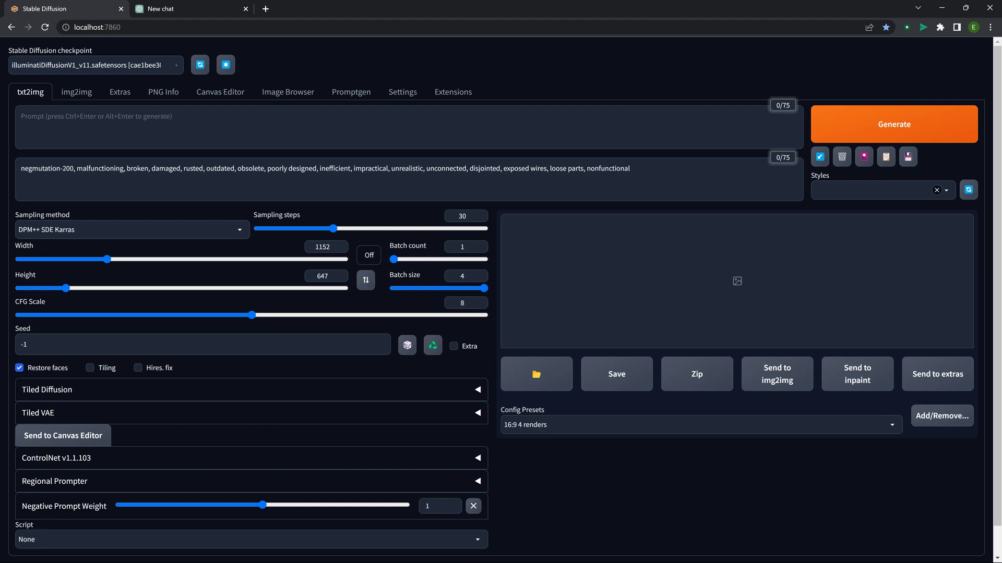
Step: Check the txt2img config presets, switch to img2img, and apply its "Ultrasharp Upscale" preset
{"action": "left_click", "coordinate": [700, 425]}
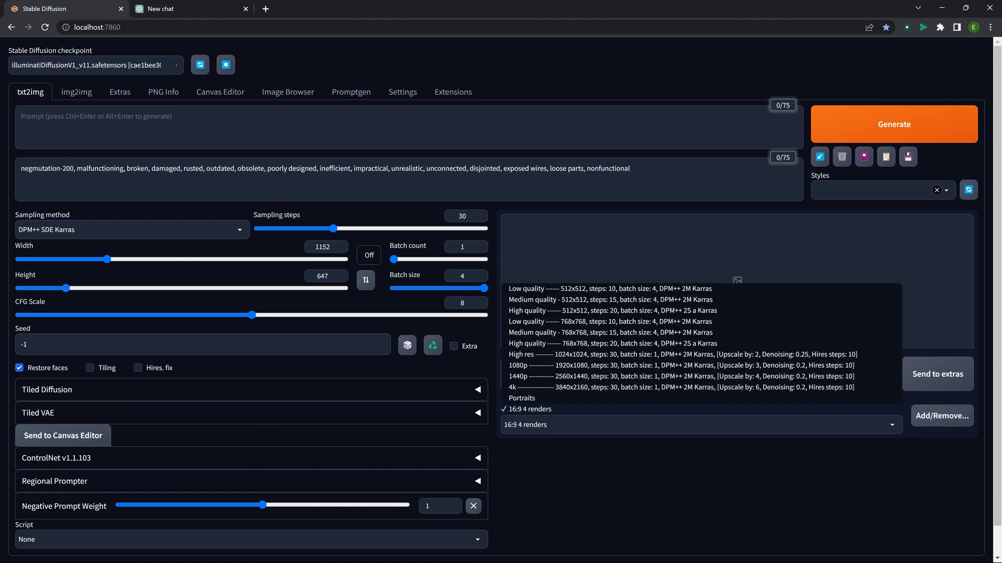
{"action": "left_click", "coordinate": [76, 91]}
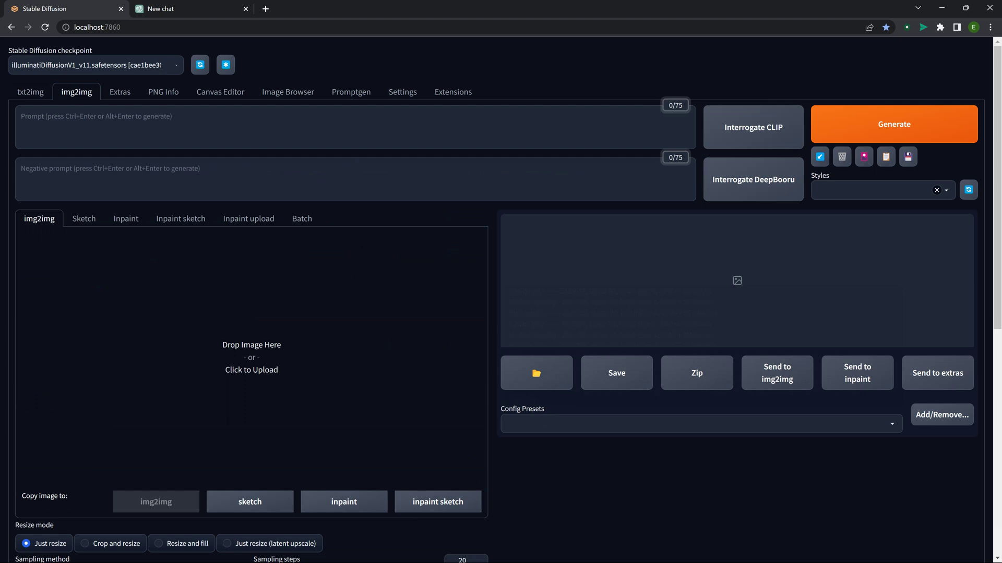
{"action": "left_click", "coordinate": [700, 423]}
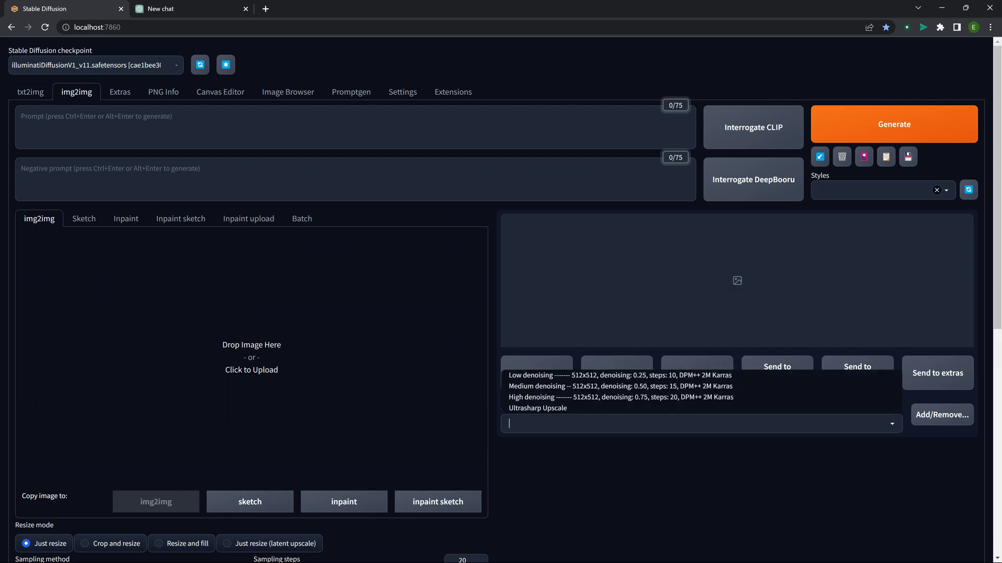
{"action": "left_click", "coordinate": [537, 408]}
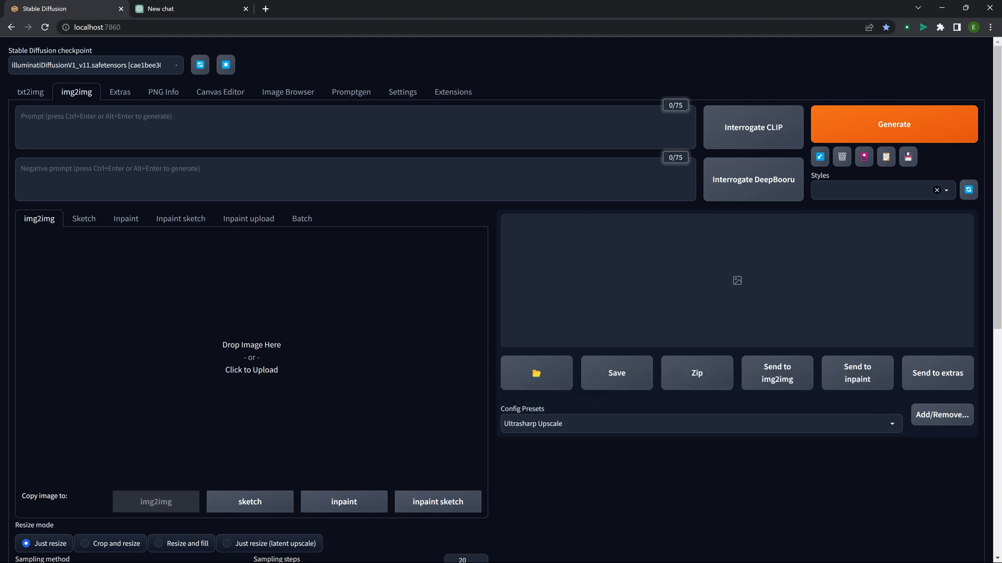
Step: Review the img2img settings filled in by the preset, including the Tiled Diffusion options
{"action": "scroll", "coordinate": [501, 300], "scroll_direction": "down", "scroll_amount": 7}
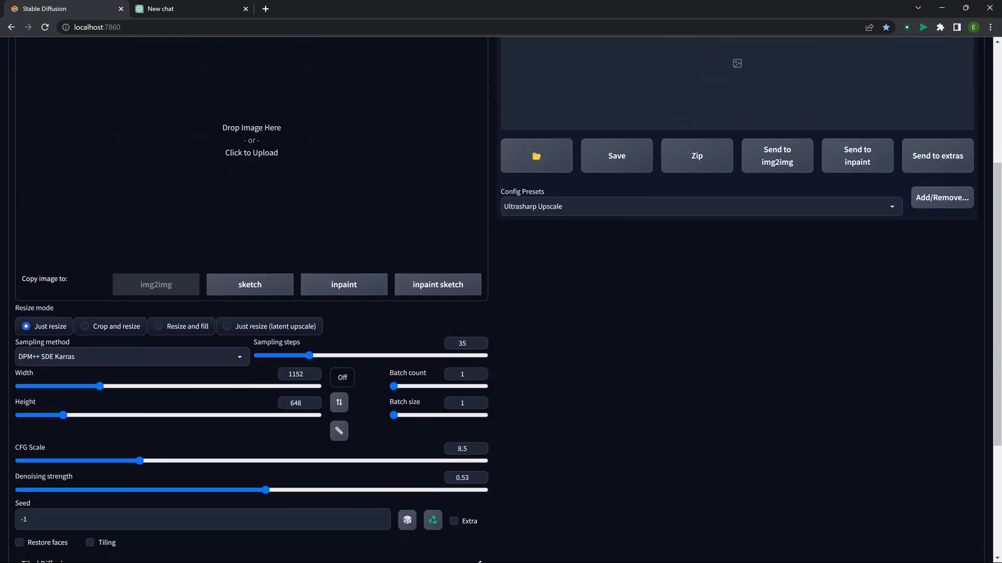
{"action": "left_click", "coordinate": [251, 417]}
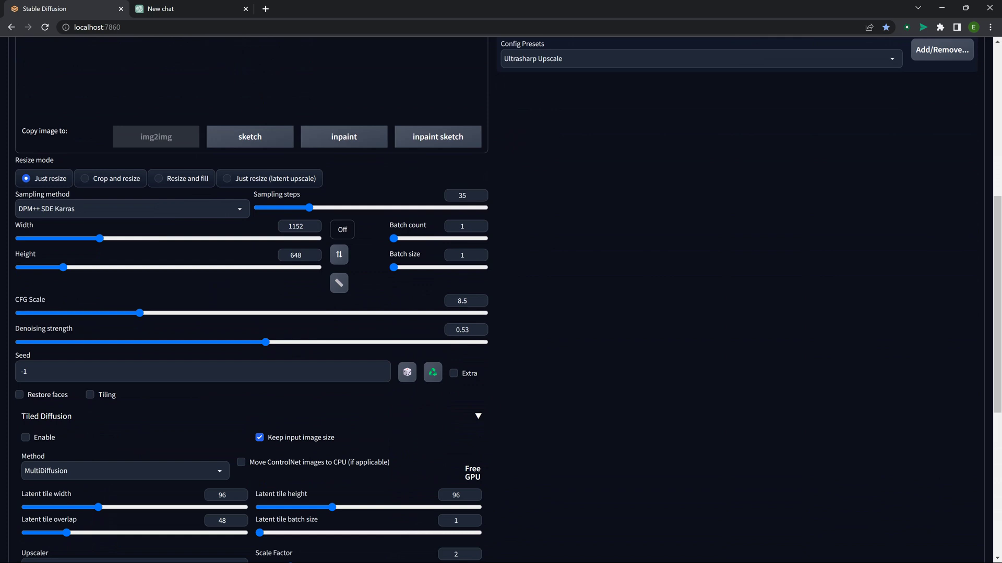
{"action": "left_click", "coordinate": [251, 417]}
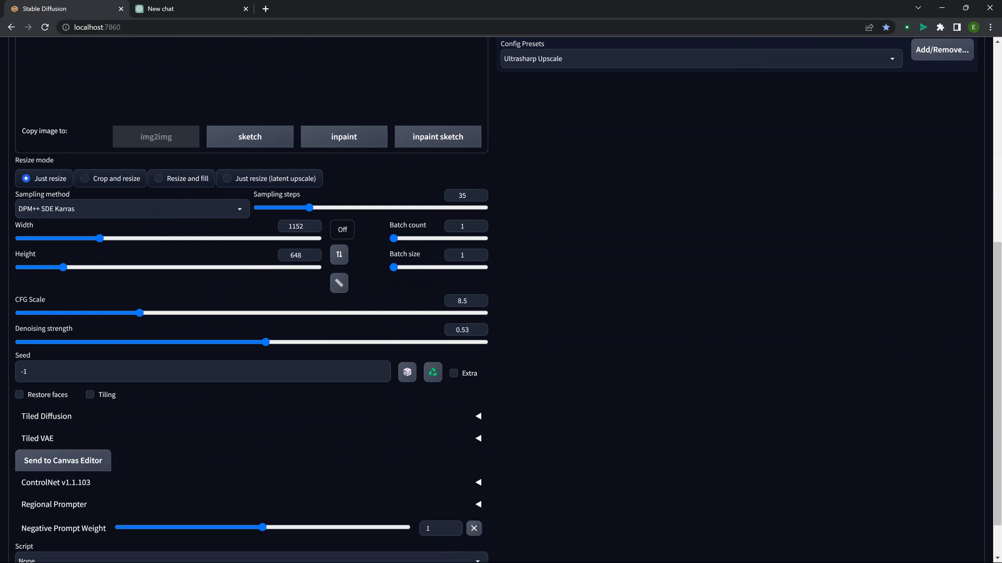
{"action": "scroll", "coordinate": [313, 308], "scroll_direction": "up", "scroll_amount": 1}
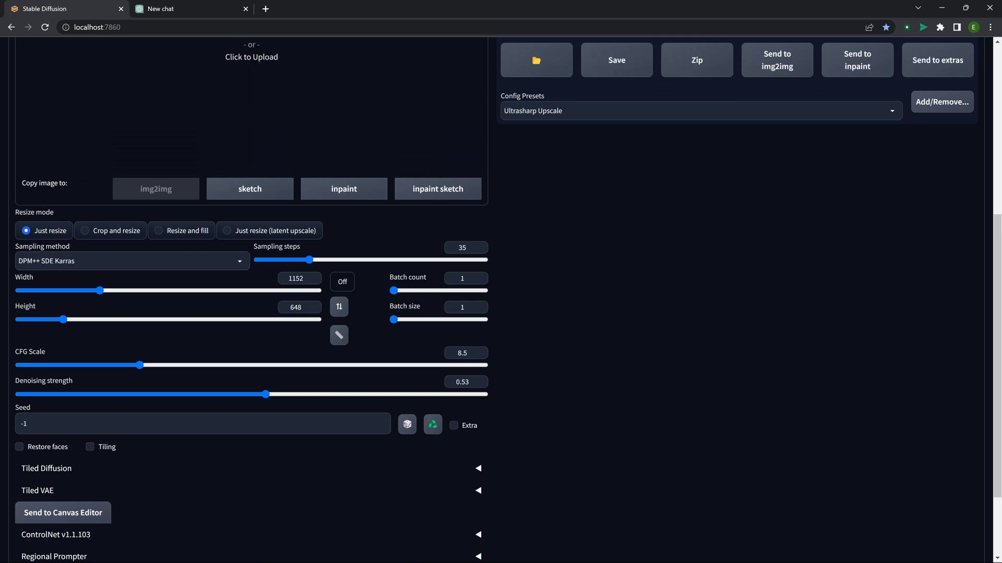
{"action": "scroll", "coordinate": [313, 308], "scroll_direction": "up", "scroll_amount": 6}
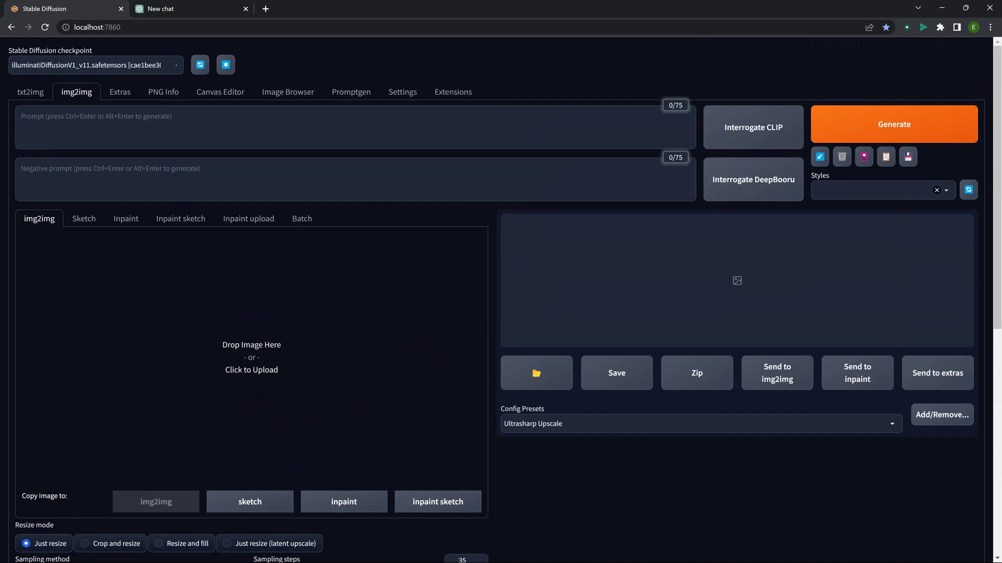
Step: Return to txt2img, apply the "Portraits" config preset, and clear the negative prompt
{"action": "left_click", "coordinate": [30, 92]}
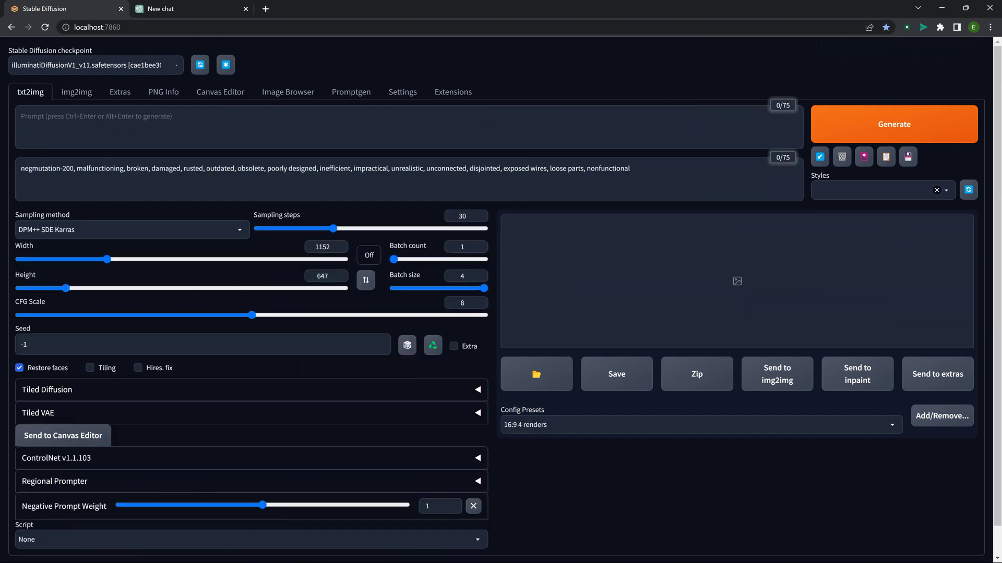
{"action": "left_click", "coordinate": [700, 424]}
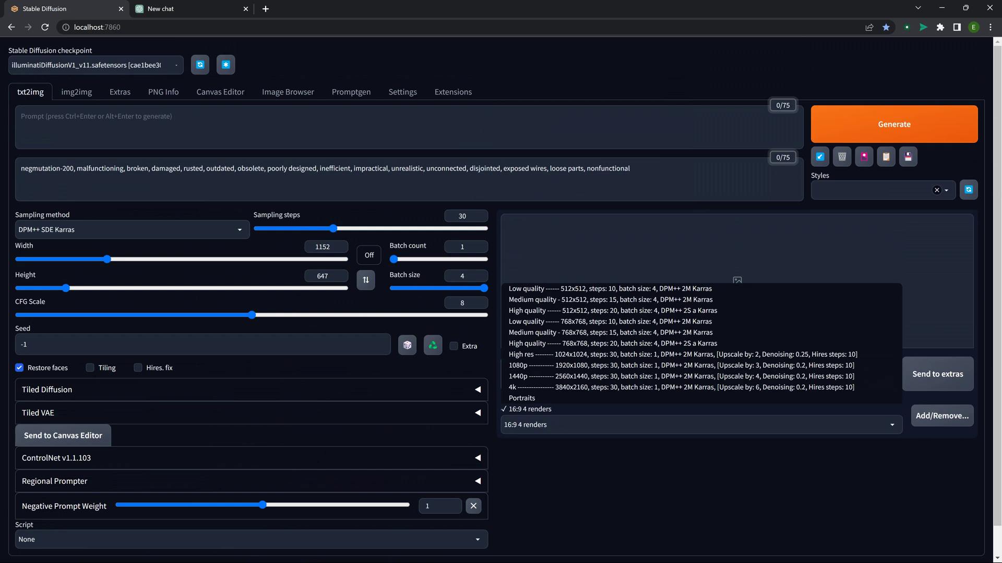
{"action": "left_click", "coordinate": [522, 399]}
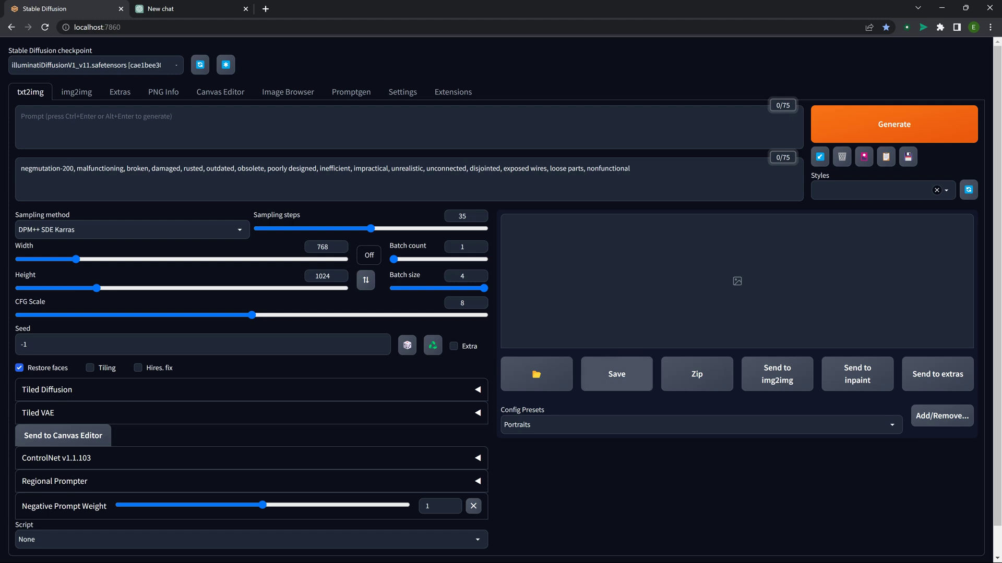
{"action": "left_click_drag", "start_coordinate": [630, 168], "coordinate": [21, 168]}
{"action": "key", "text": "BackSpace"}
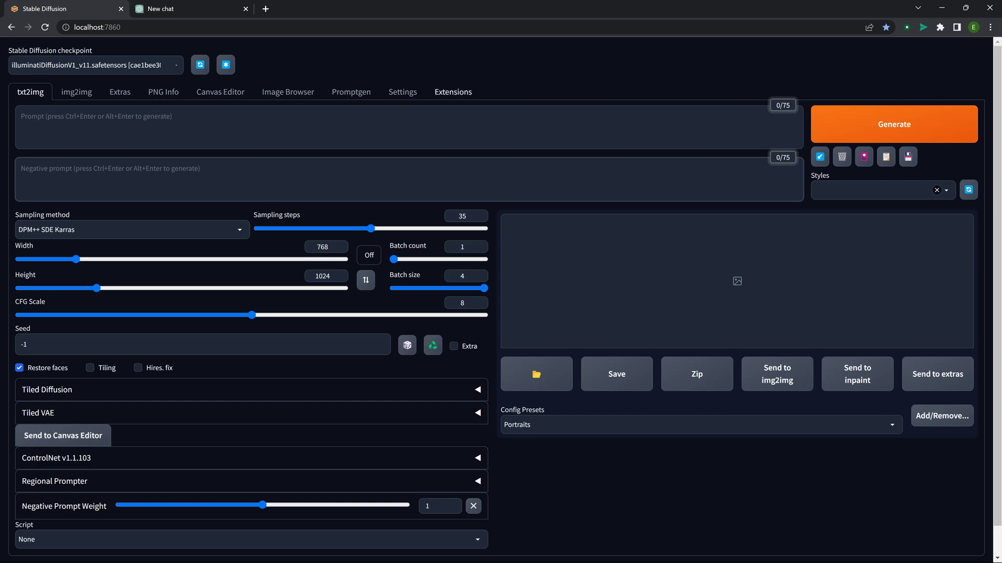
Step: Look through the Config-Presets extension's GitHub page from the installed extensions list, and return to Stable Diffusion
{"action": "left_click", "coordinate": [453, 92]}
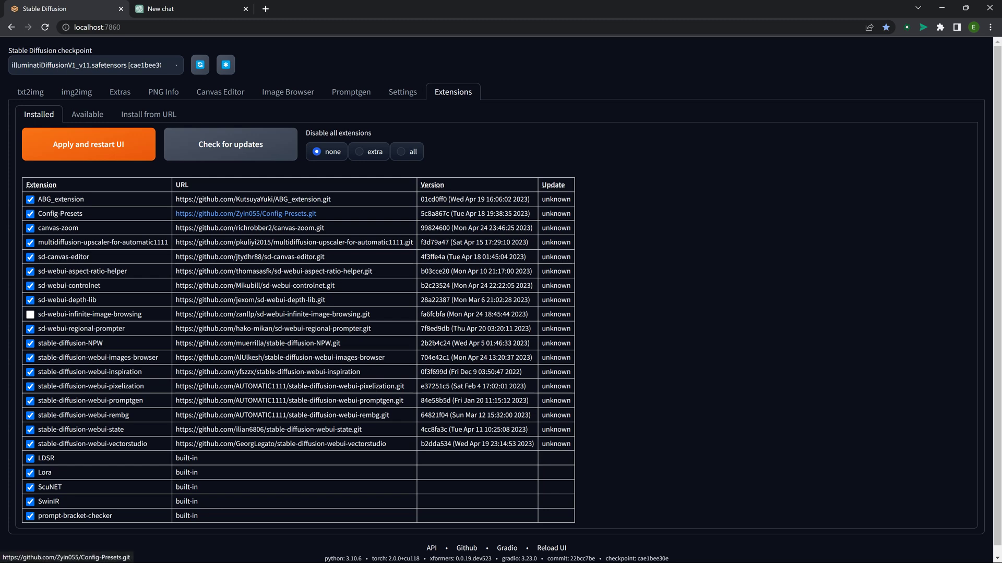
{"action": "left_click", "coordinate": [246, 214]}
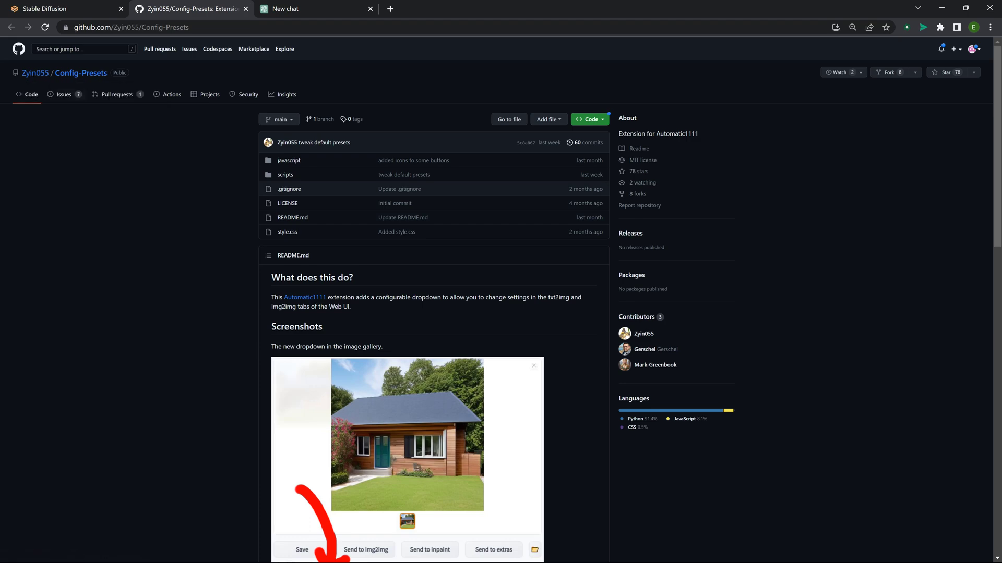
{"action": "scroll", "coordinate": [433, 313], "scroll_direction": "down", "scroll_amount": 5}
{"action": "scroll", "coordinate": [433, 313], "scroll_direction": "up", "scroll_amount": 5}
{"action": "left_click", "coordinate": [63, 8]}
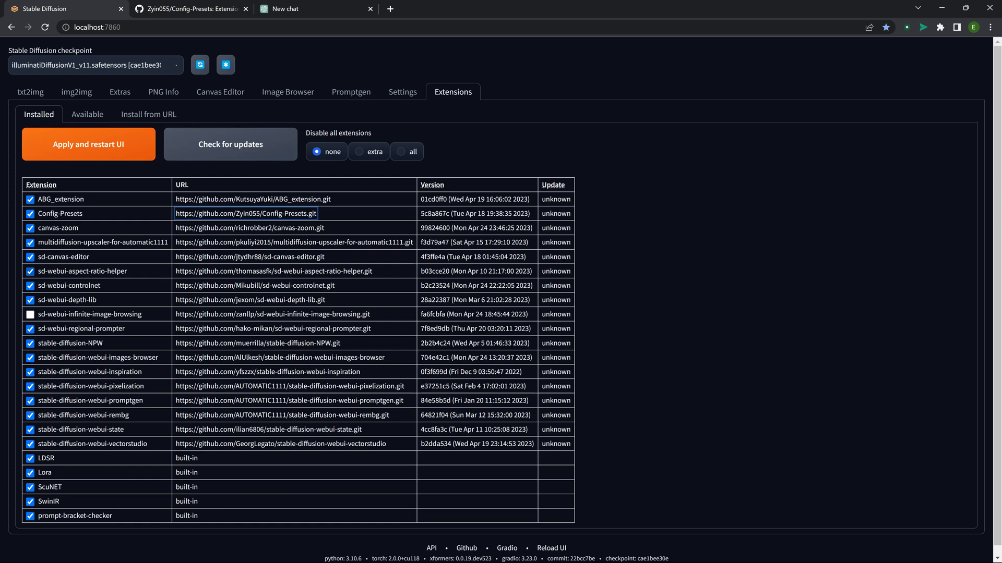
Step: In txt2img, set the image width to 1152 and the aspect ratio to 16:9
{"action": "left_click", "coordinate": [30, 92]}
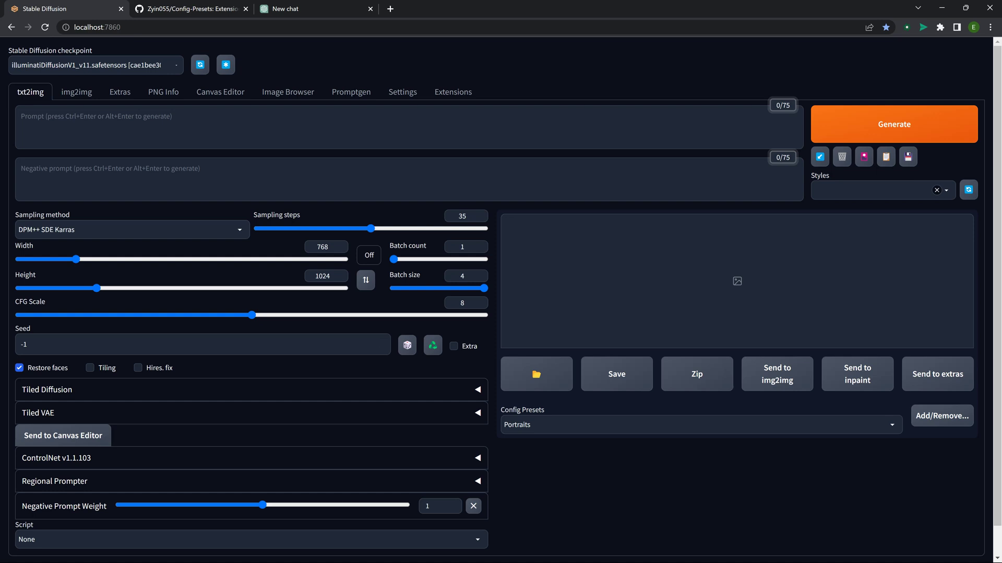
{"action": "scroll", "coordinate": [501, 300], "scroll_direction": "down", "scroll_amount": 1}
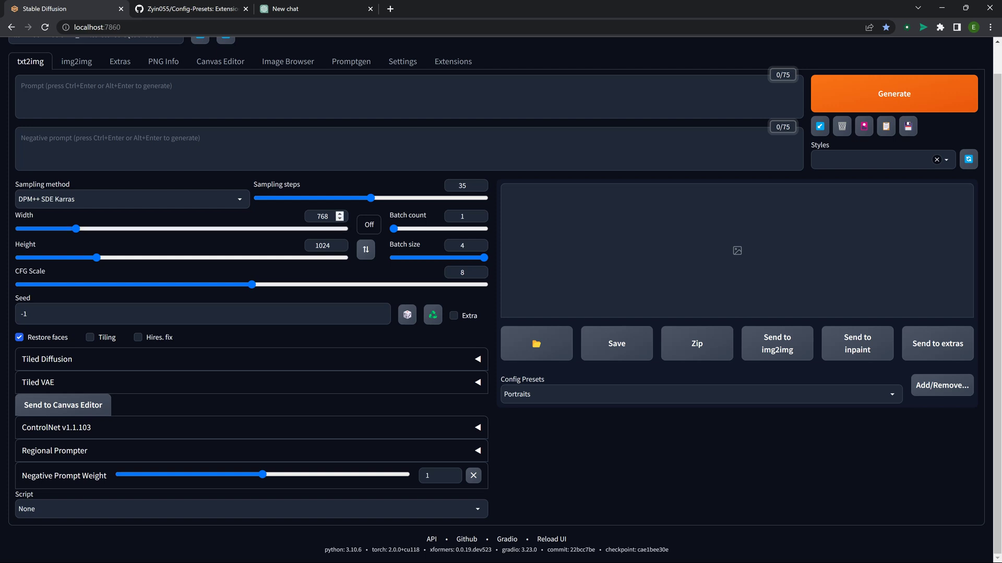
{"action": "double_click", "coordinate": [322, 216]}
{"action": "type", "text": "1152"}
{"action": "left_click", "coordinate": [368, 224]}
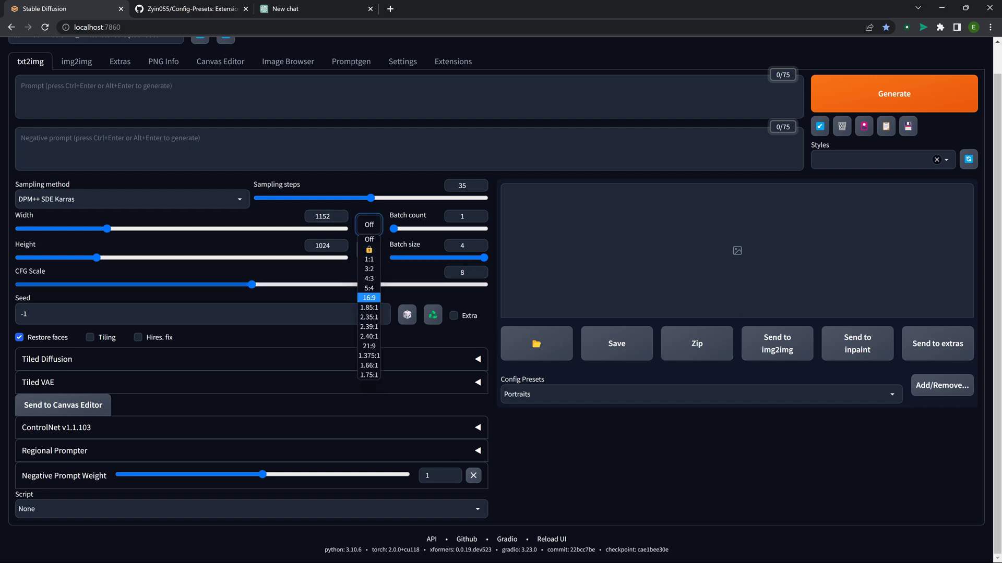
{"action": "left_click", "coordinate": [368, 292]}
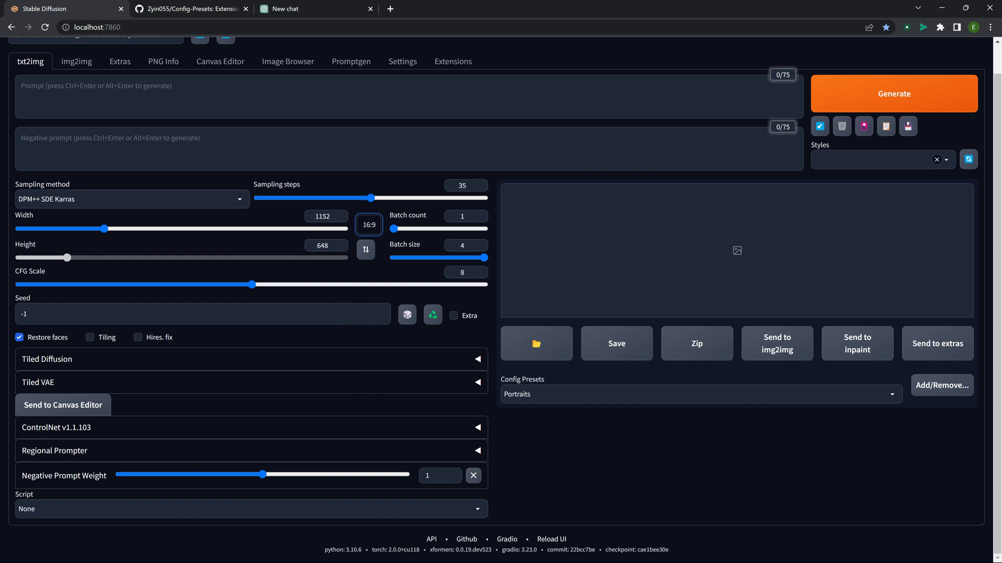
Step: Increase the width to 1280 at the 16:9 ratio, and swap the width and height
{"action": "mouse_move", "coordinate": [104, 228]}
{"action": "left_mouse_down"}
{"action": "mouse_move", "coordinate": [154, 229]}
{"action": "mouse_move", "coordinate": [66, 228]}
{"action": "mouse_move", "coordinate": [114, 229]}
{"action": "left_mouse_up"}
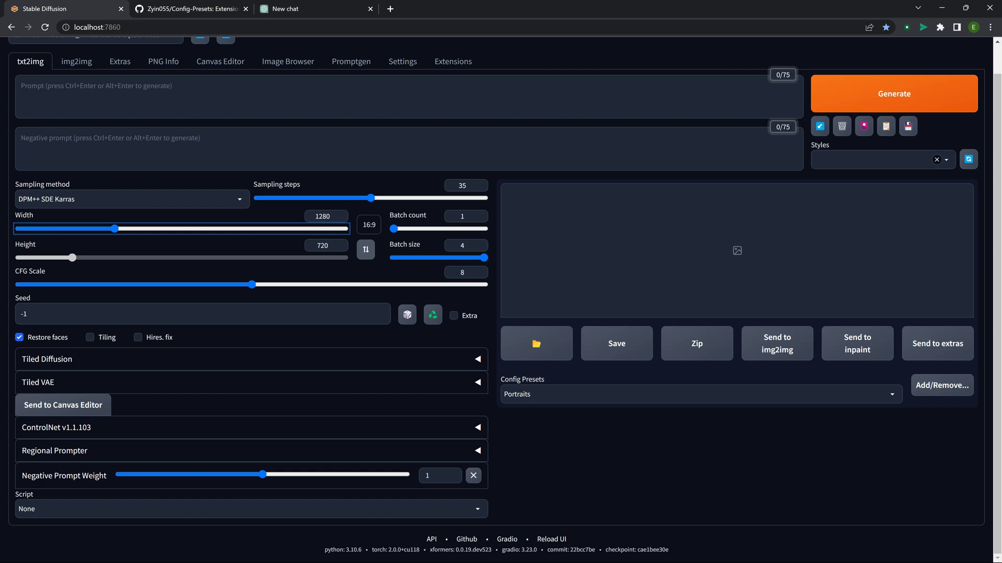
{"action": "left_click", "coordinate": [365, 249]}
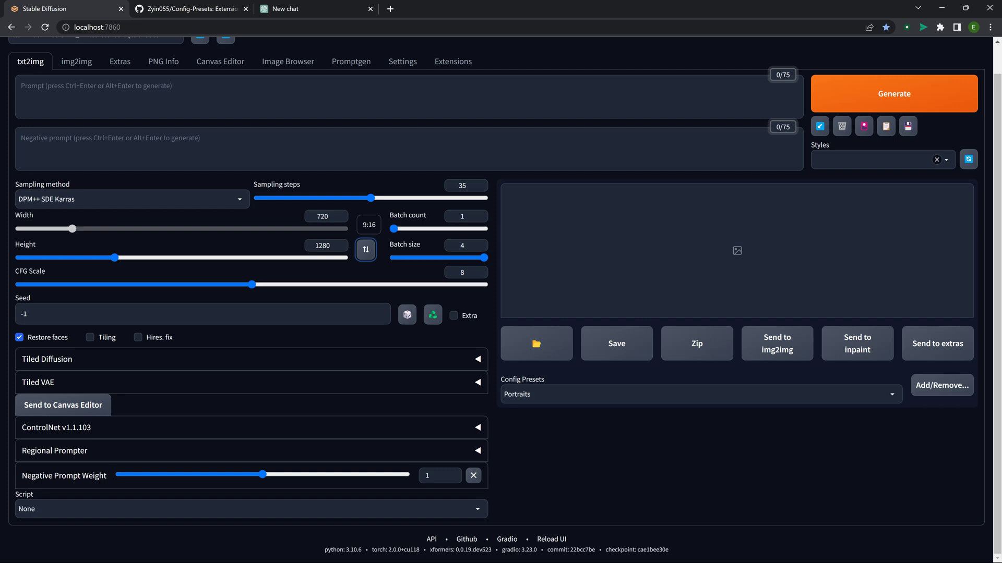
Step: Lock the current aspect ratio and scale the image height up to 2464
{"action": "left_click", "coordinate": [368, 224]}
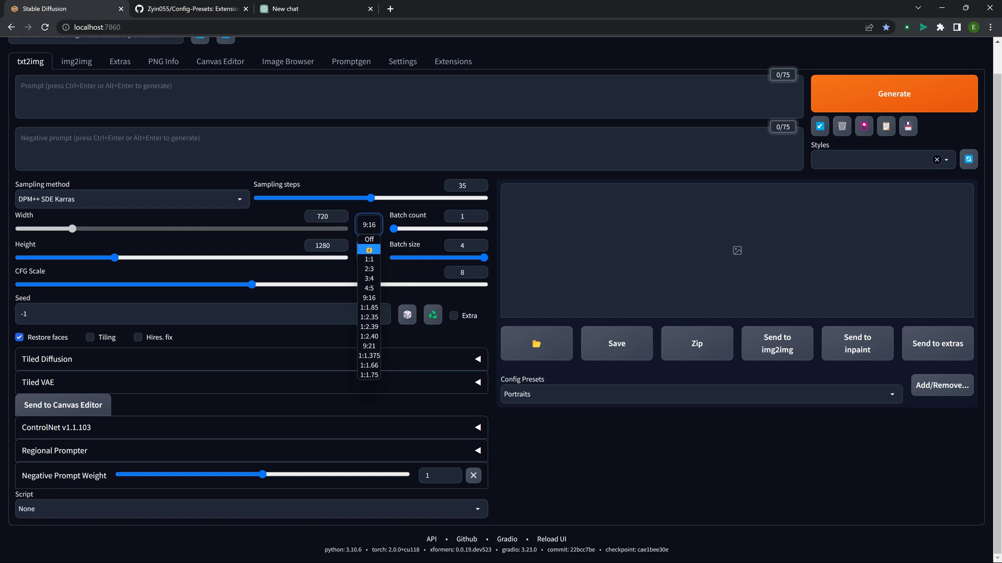
{"action": "left_click", "coordinate": [369, 250]}
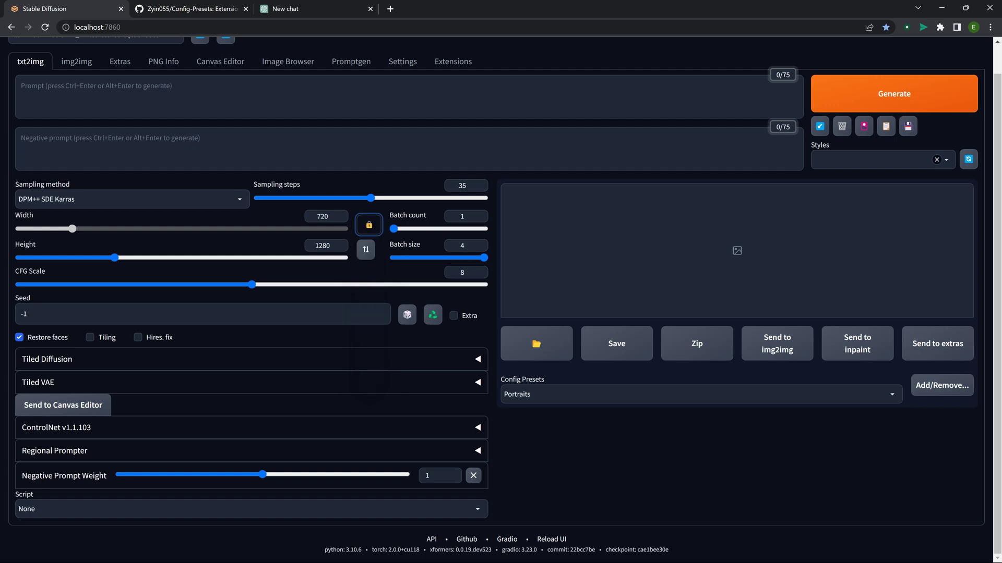
{"action": "left_click_drag", "start_coordinate": [114, 258], "coordinate": [212, 258]}
Step: Set the aspect ratio to 9:16 and scale the image height up to 2752
{"action": "left_click", "coordinate": [368, 225]}
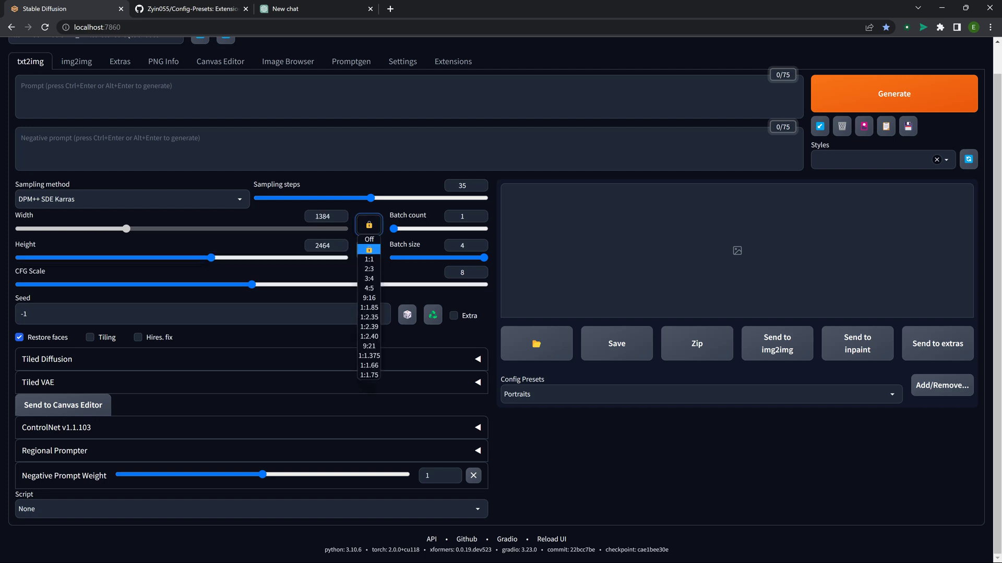
{"action": "key", "text": "Down"}
{"action": "key", "text": "Down"}
{"action": "key", "text": "Return"}
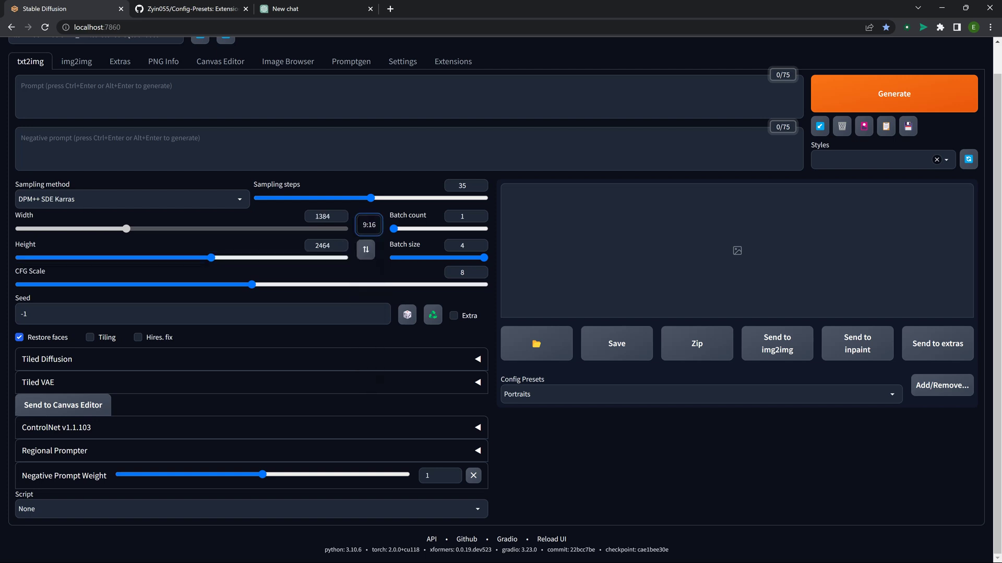
{"action": "left_click_drag", "start_coordinate": [211, 258], "coordinate": [234, 258]}
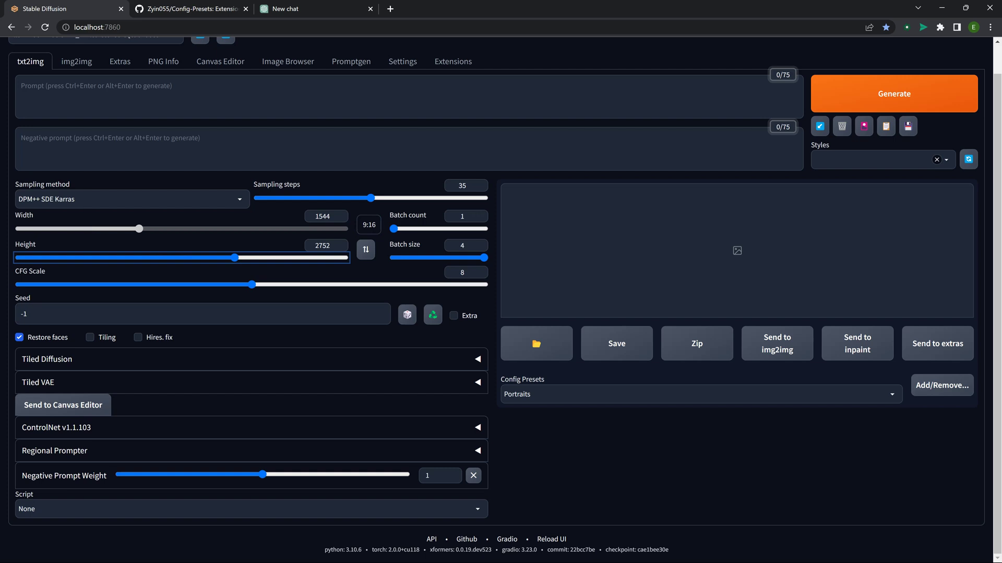
Step: Turn off the aspect ratio constraint, and set the width to 2080 and the height to 1280
{"action": "left_click", "coordinate": [369, 225]}
{"action": "left_click", "coordinate": [369, 239]}
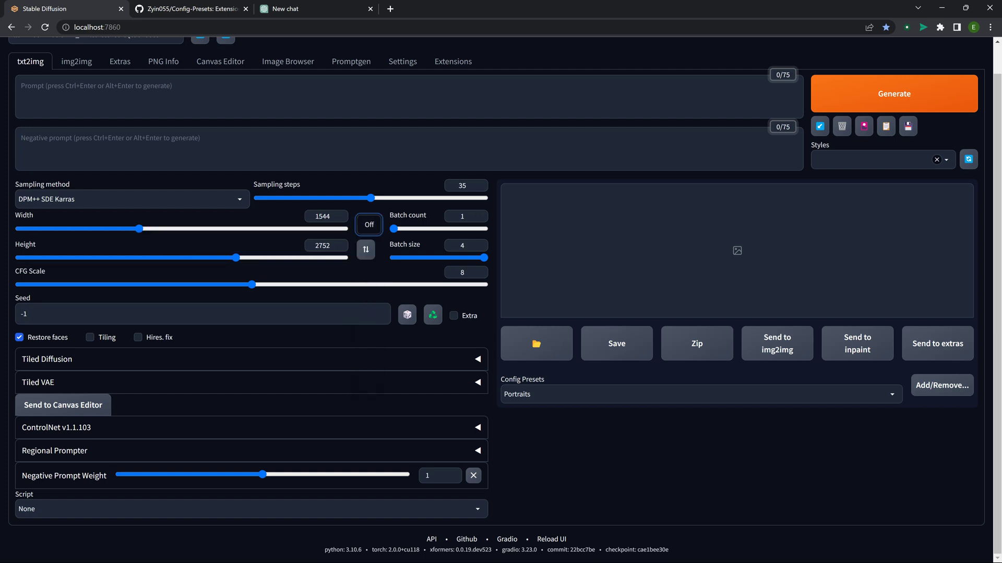
{"action": "left_click_drag", "start_coordinate": [139, 228], "coordinate": [182, 228]}
{"action": "left_click_drag", "start_coordinate": [236, 257], "coordinate": [117, 258]}
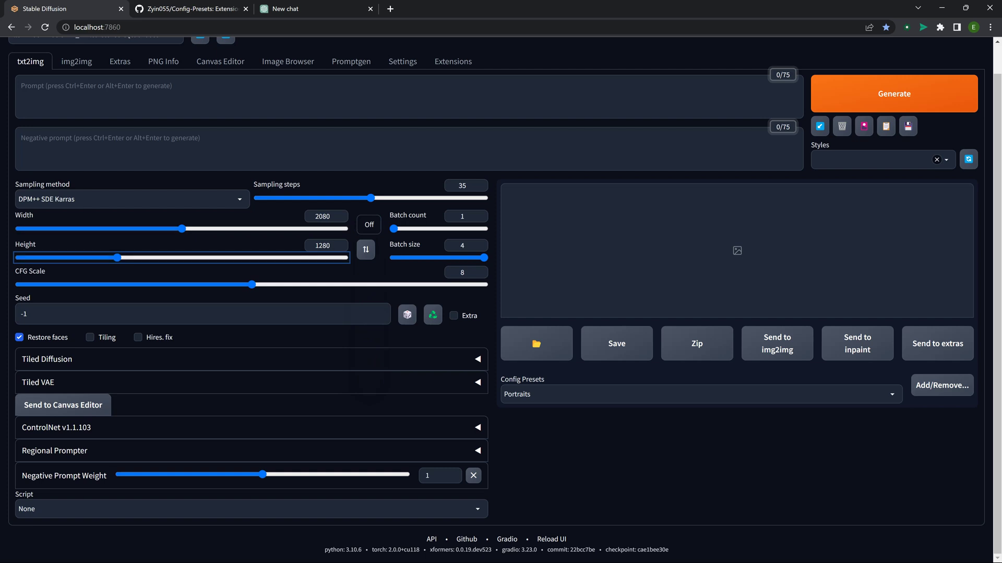
Step: Lock the current aspect ratio and adjust the image width to 2048
{"action": "left_click", "coordinate": [368, 225]}
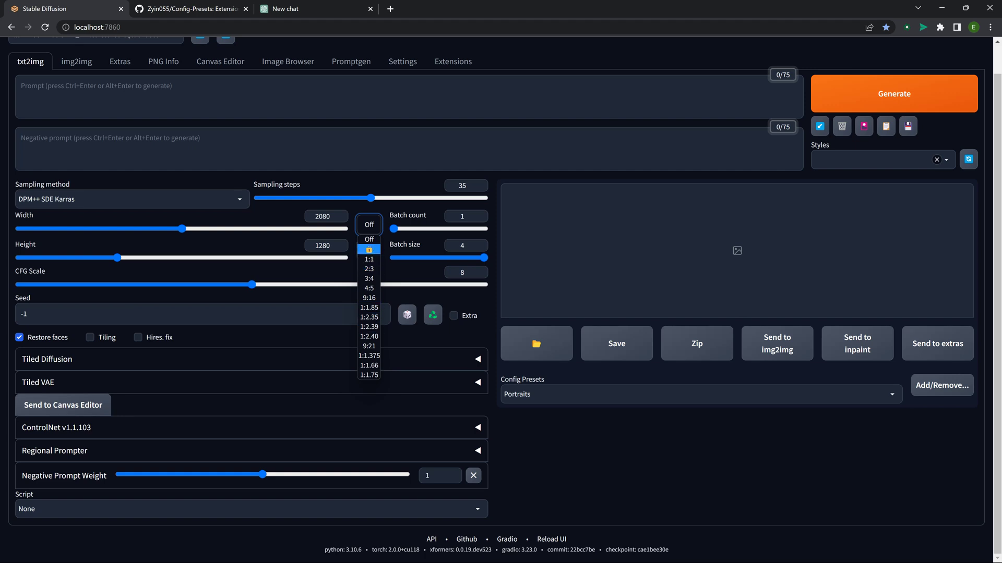
{"action": "left_click", "coordinate": [368, 250]}
{"action": "mouse_move", "coordinate": [178, 229]}
{"action": "left_mouse_down"}
{"action": "mouse_move", "coordinate": [122, 228]}
{"action": "mouse_move", "coordinate": [178, 229]}
{"action": "left_mouse_up"}
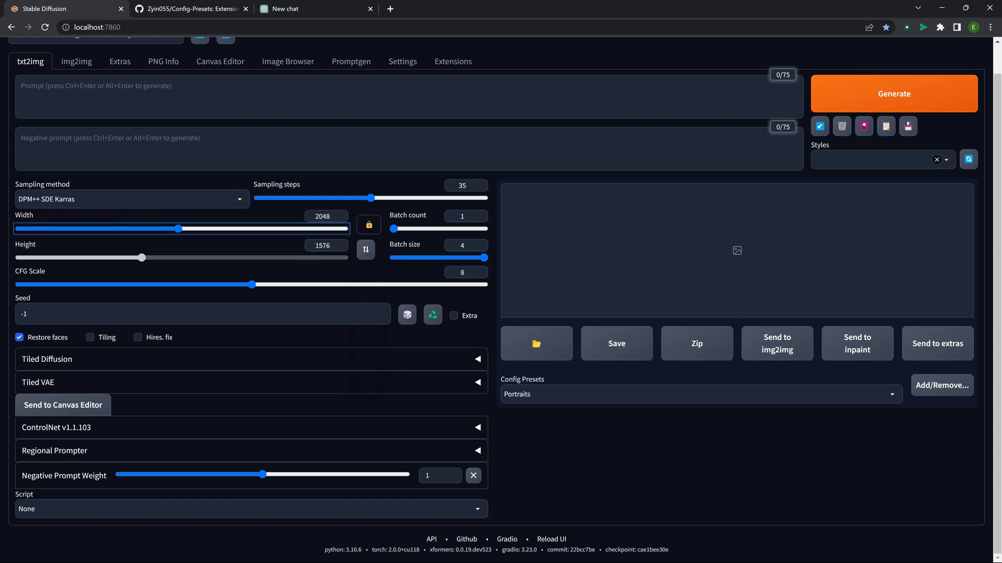
Step: With the aspect ratio locked, scale the image width down to 1784 and back up to 2048
{"action": "left_click", "coordinate": [177, 229]}
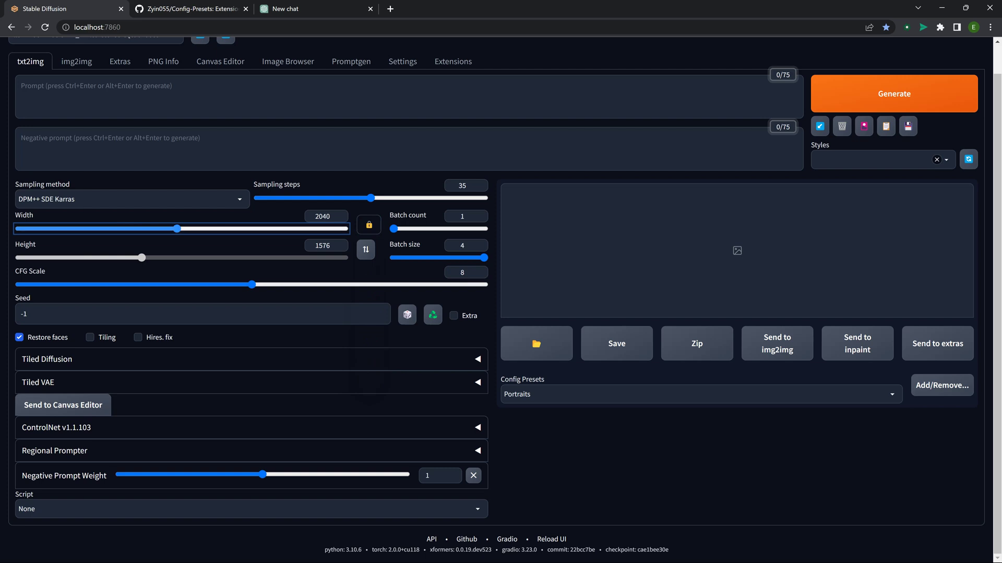
{"action": "left_click_drag", "start_coordinate": [178, 228], "coordinate": [156, 229]}
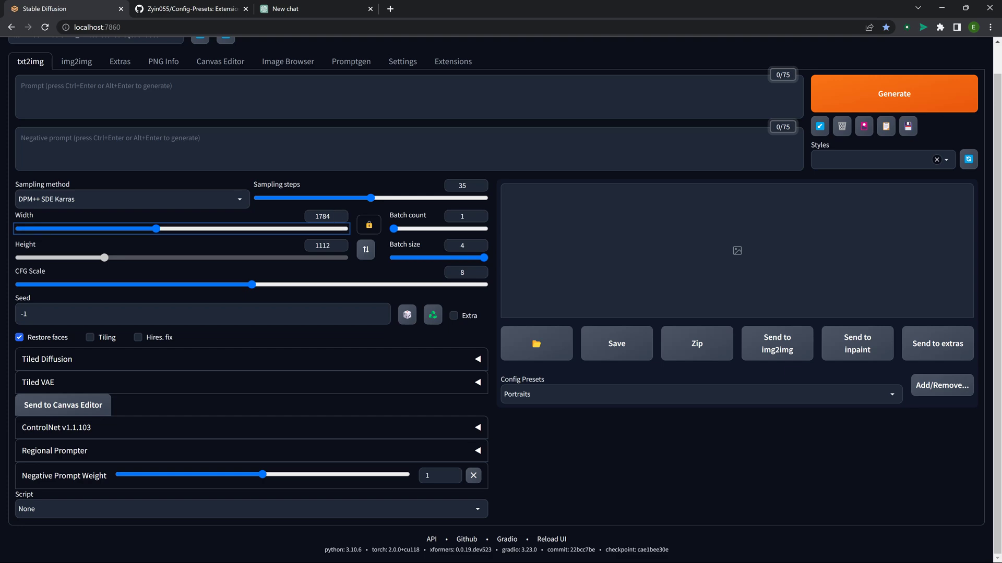
{"action": "left_click_drag", "start_coordinate": [156, 228], "coordinate": [178, 228]}
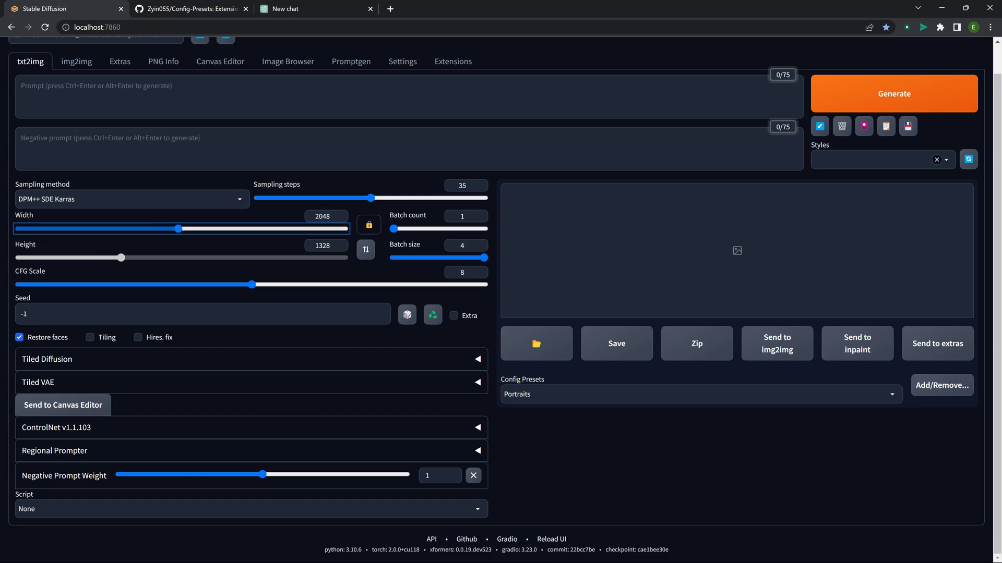
Step: Open the GitHub page of the installed stable-diffusion-NPW extension, then return to the Stable Diffusion web UI
{"action": "left_click", "coordinate": [452, 61]}
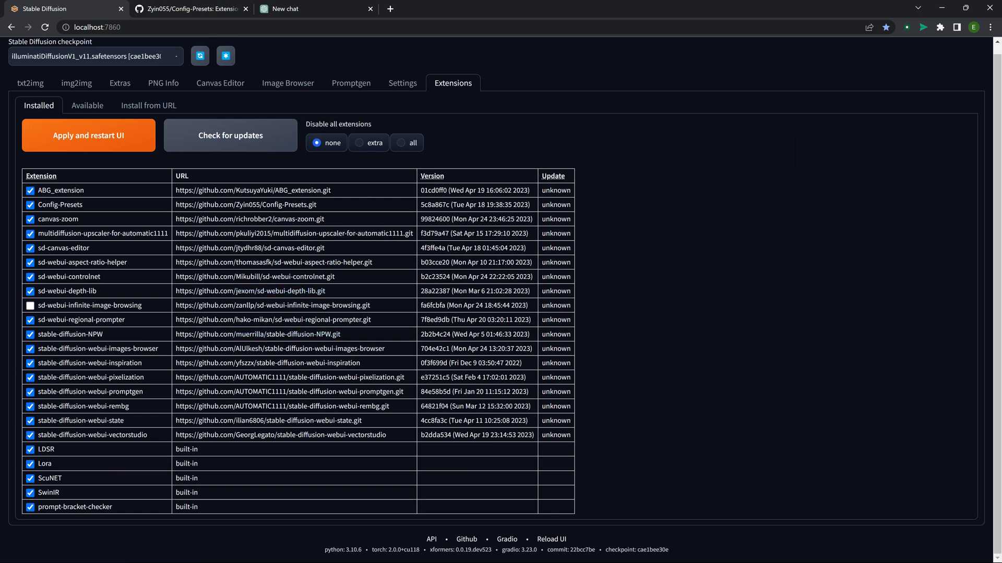
{"action": "left_click", "coordinate": [257, 335]}
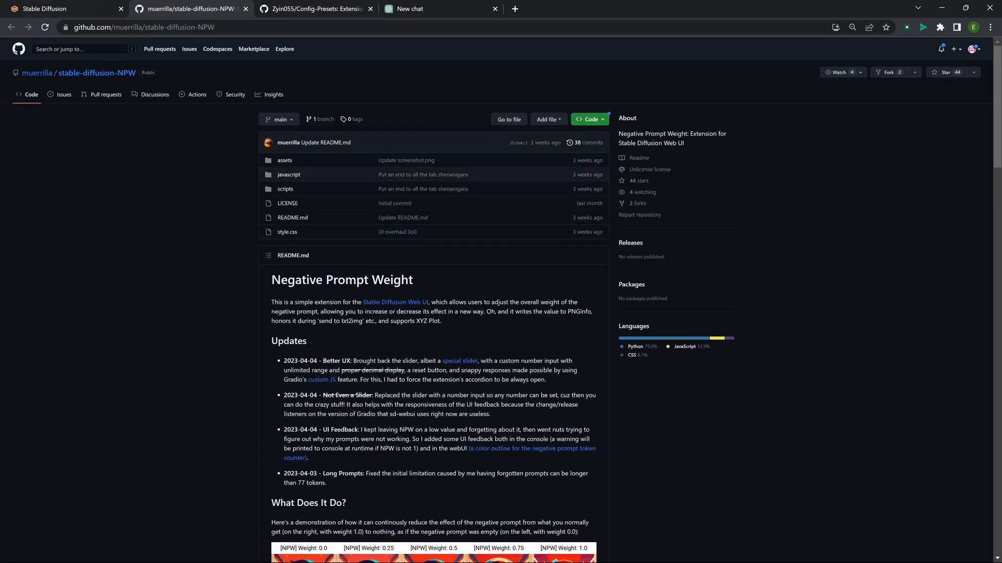
{"action": "left_click", "coordinate": [78, 8]}
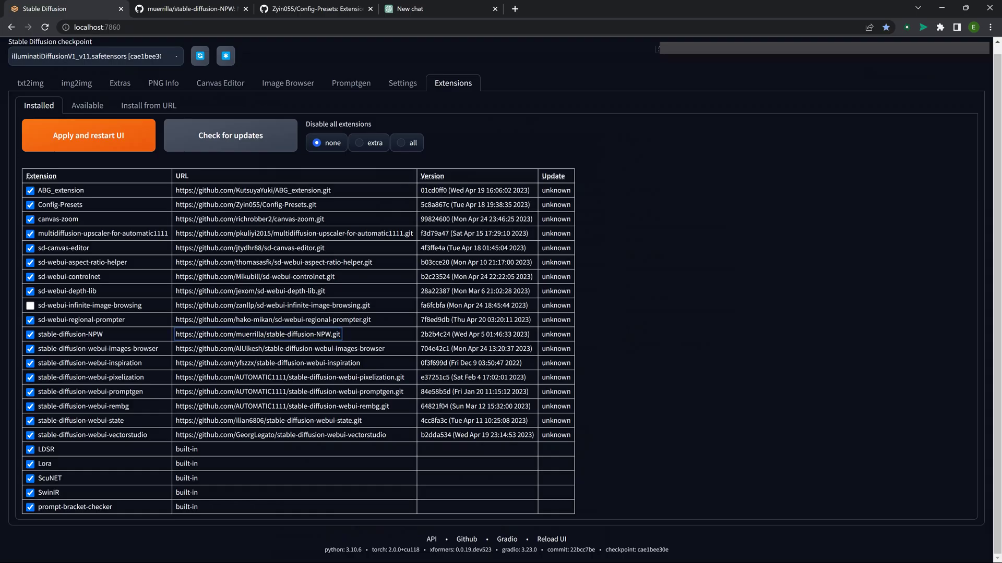
Step: In txt2img, select the saved style "0 – N:Prime Negative" and insert its text into the negative prompt
{"action": "left_click", "coordinate": [30, 83]}
{"action": "key", "text": "Return"}
{"action": "left_click", "coordinate": [870, 181]}
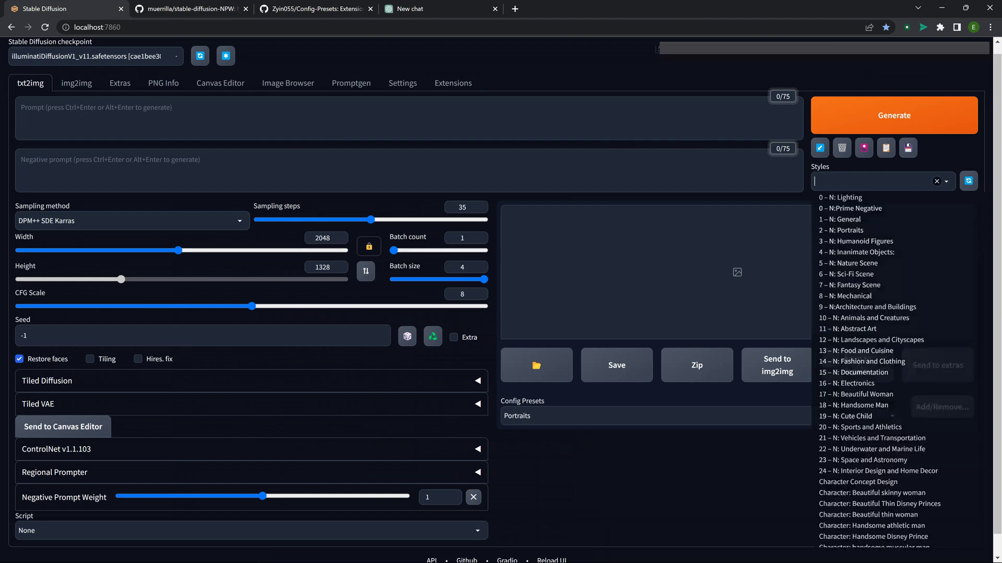
{"action": "left_click", "coordinate": [850, 207]}
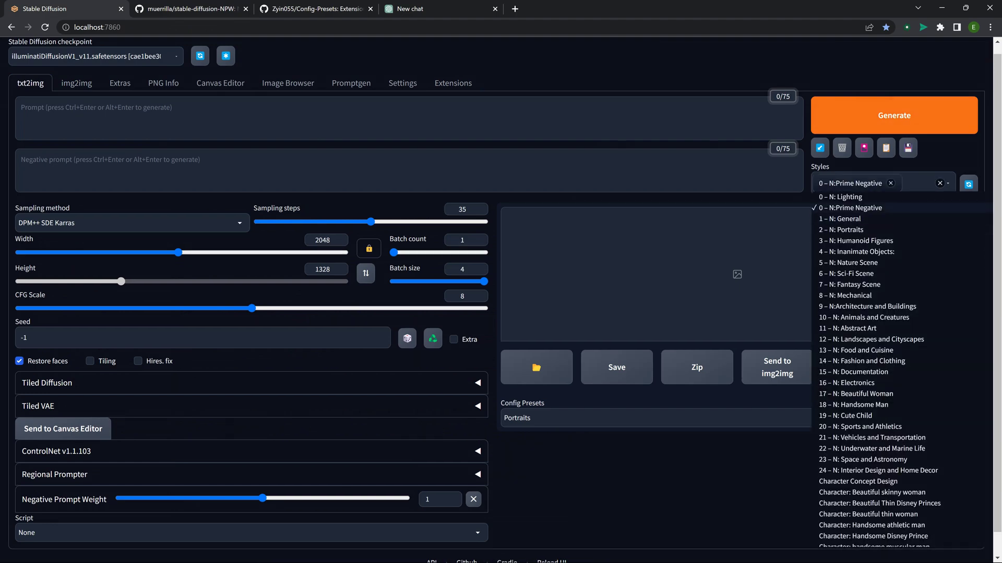
{"action": "left_click", "coordinate": [886, 147]}
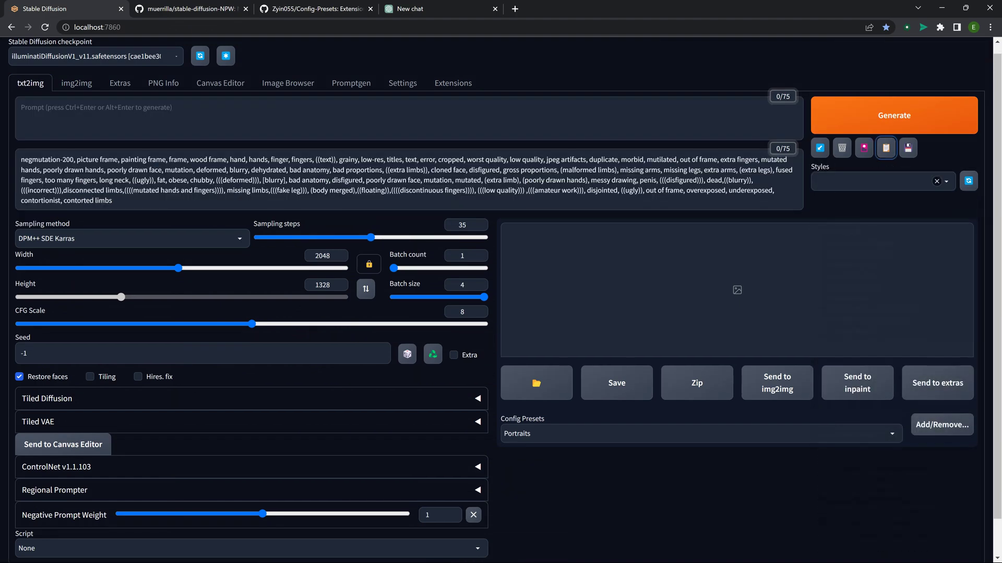
Step: Examine the negative prompt by highlighting its full text and the emphasis parentheses around "deformed"
{"action": "left_click_drag", "start_coordinate": [136, 201], "coordinate": [23, 159]}
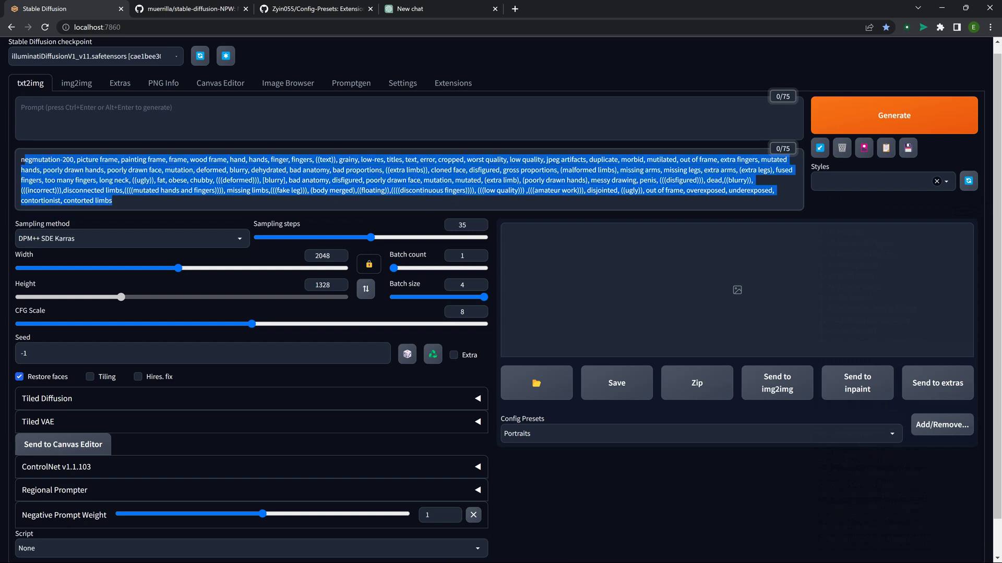
{"action": "left_click", "coordinate": [237, 180]}
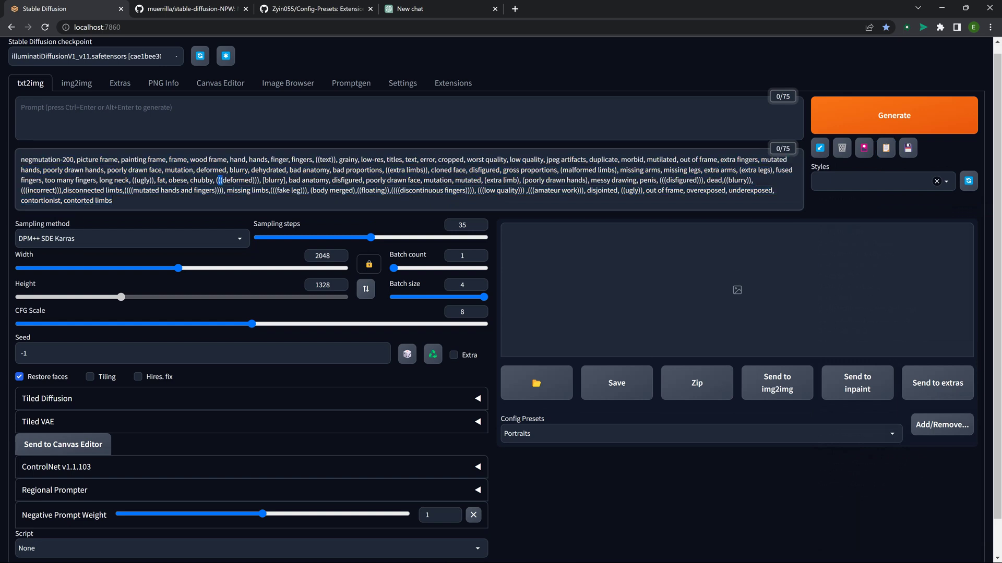
{"action": "left_click", "coordinate": [222, 180]}
{"action": "left_click_drag", "start_coordinate": [252, 180], "coordinate": [256, 181]}
{"action": "left_click", "coordinate": [344, 170]}
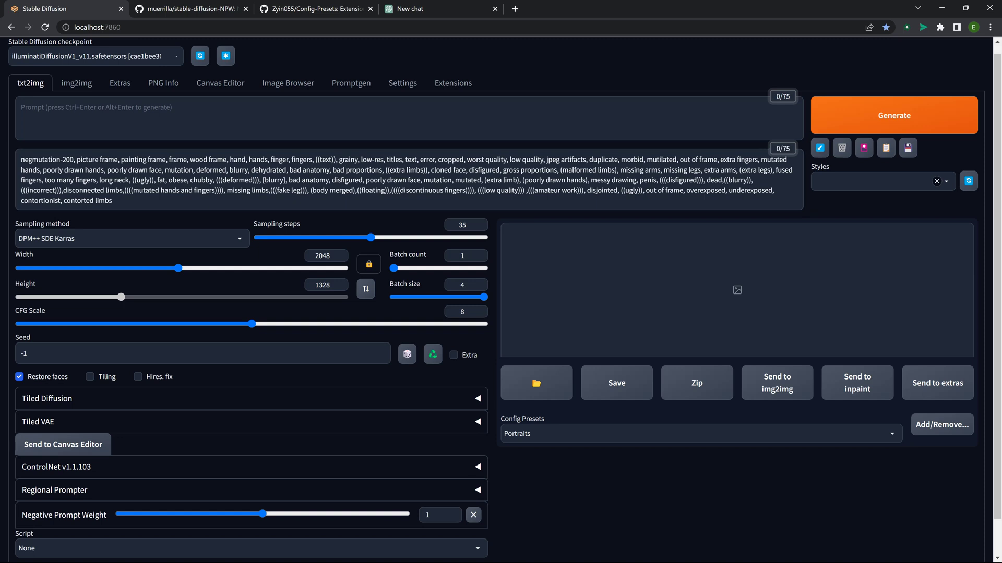
{"action": "scroll", "coordinate": [501, 300], "scroll_direction": "down", "scroll_amount": 1}
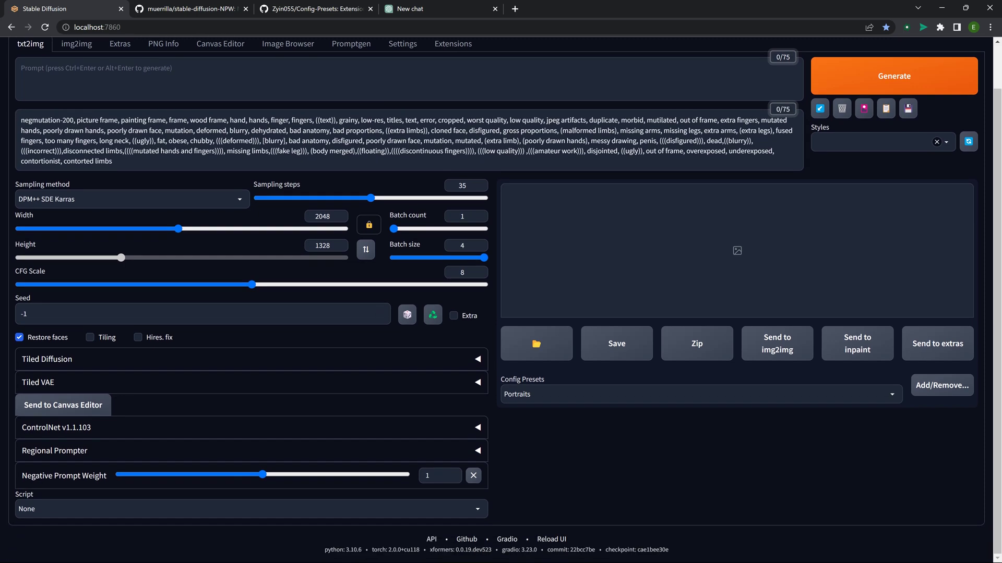
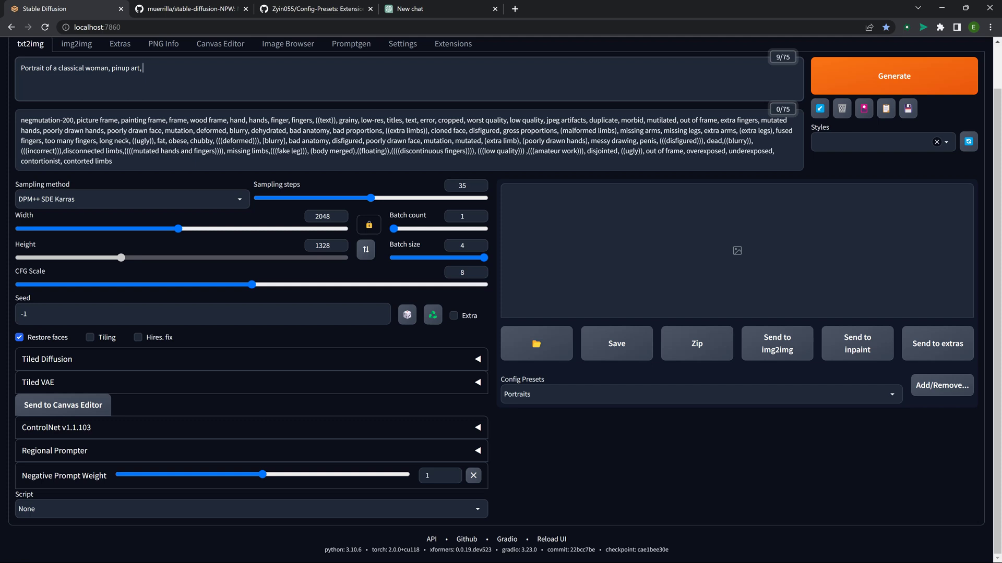
Step: Complete the prompt with "propaganda poster" and turn off the aspect ratio lock
{"action": "type", "text": "propaganda poster"}
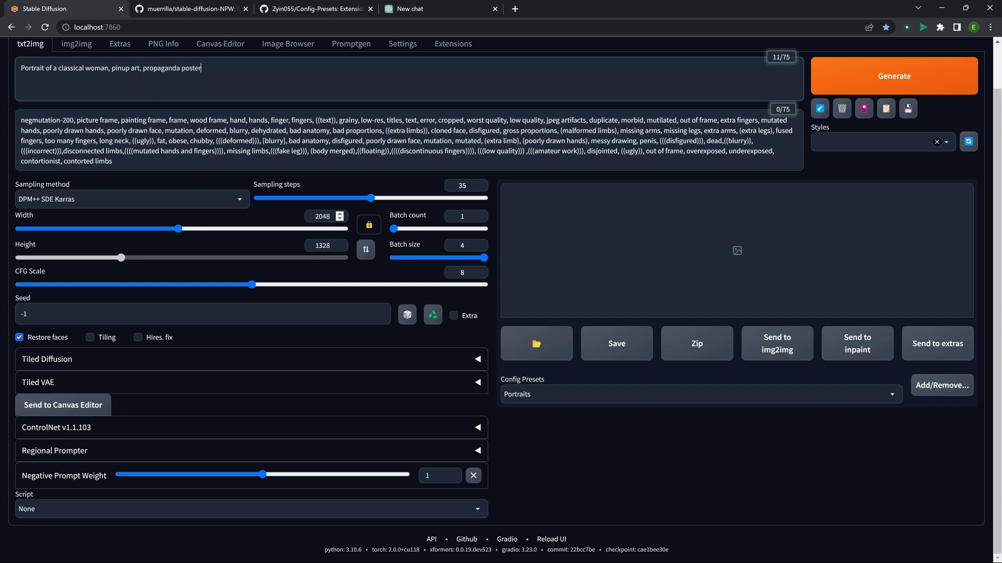
{"action": "left_click", "coordinate": [177, 228]}
{"action": "left_click", "coordinate": [368, 224]}
{"action": "left_click", "coordinate": [368, 240]}
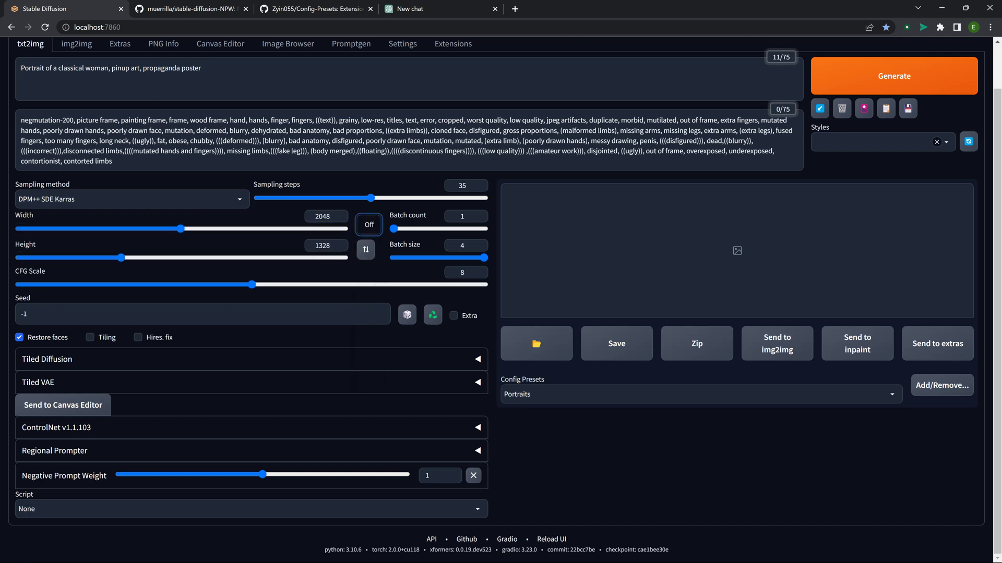
Step: Set the image width to 768 and the height to 992, and lock that aspect ratio
{"action": "left_click_drag", "start_coordinate": [121, 258], "coordinate": [86, 229]}
{"action": "key", "text": "Left"}
{"action": "key", "text": "shift+Tab"}
{"action": "type", "text": "768"}
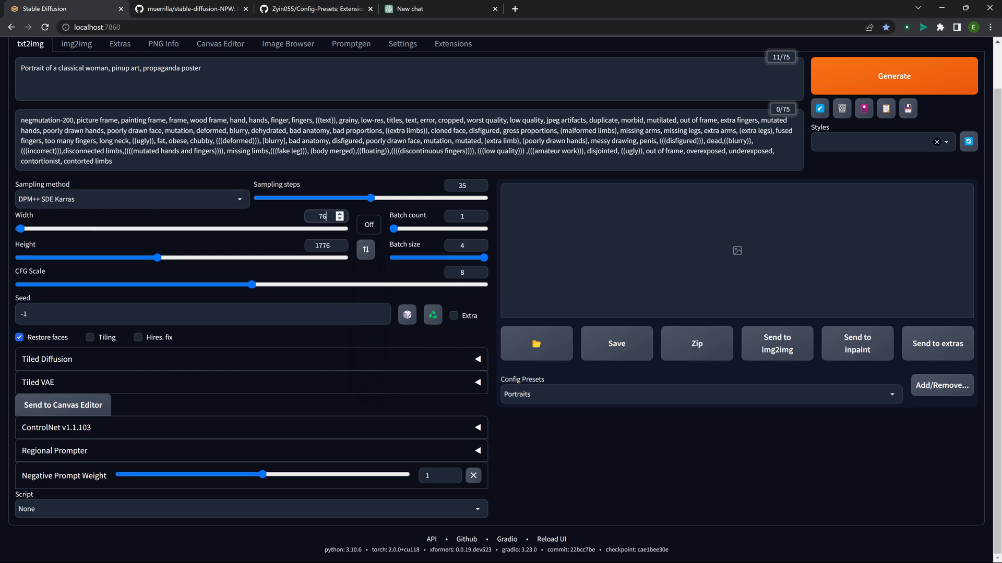
{"action": "key", "text": "Tab"}
{"action": "key", "text": "Tab"}
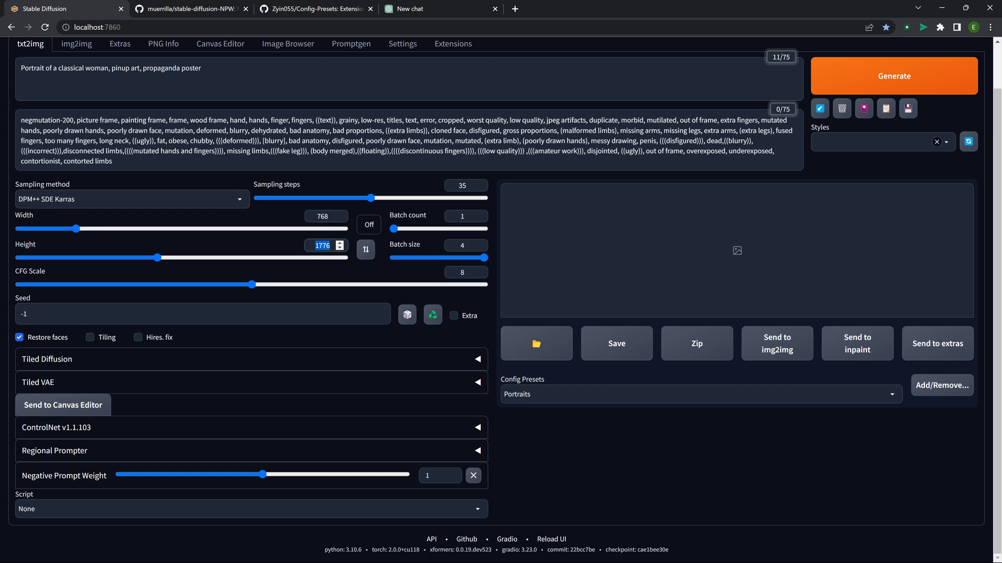
{"action": "type", "text": "992"}
{"action": "left_click", "coordinate": [369, 224]}
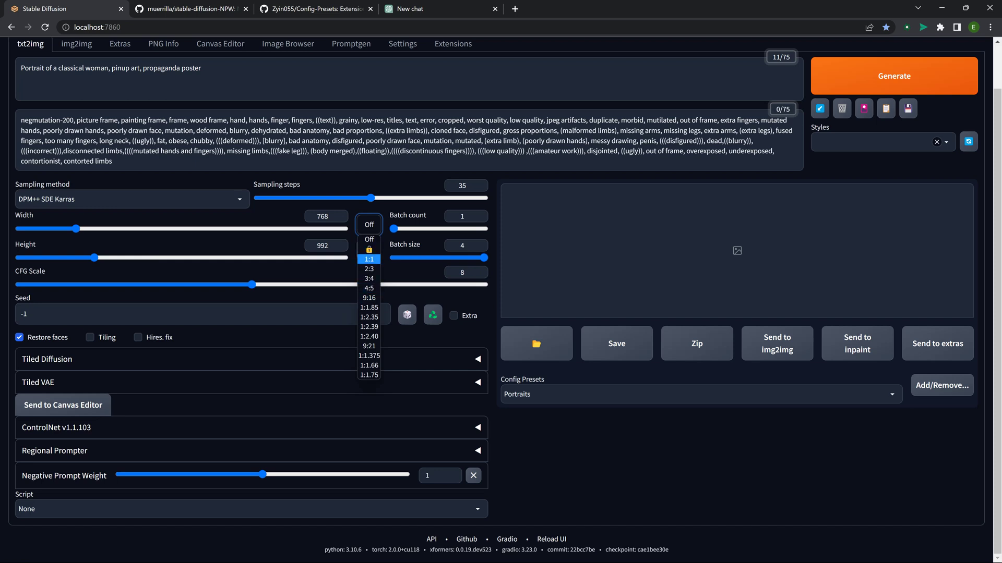
{"action": "left_click", "coordinate": [369, 249]}
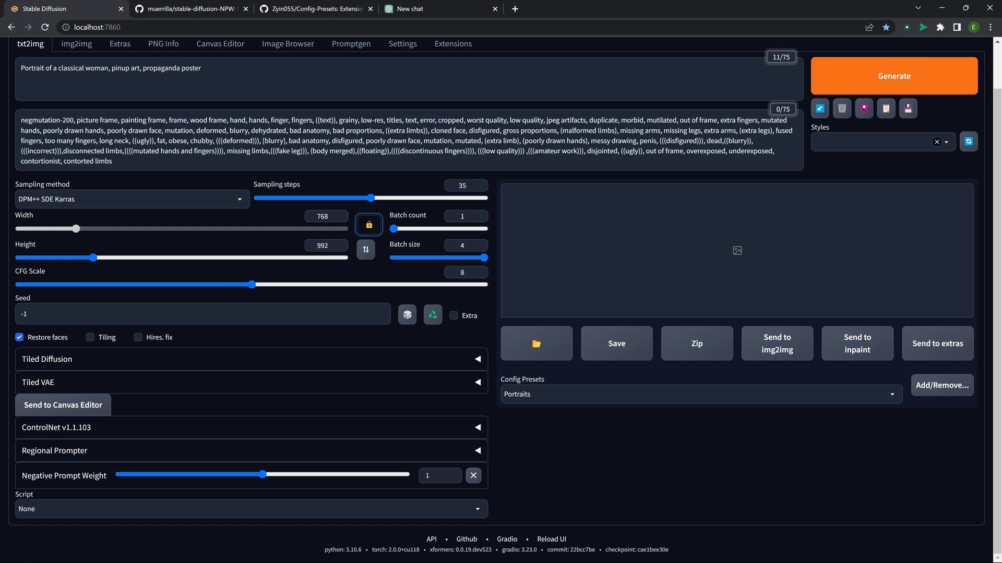
Step: Reduce the batch size to 1 and generate the image
{"action": "left_click", "coordinate": [394, 258]}
{"action": "left_click", "coordinate": [887, 81]}
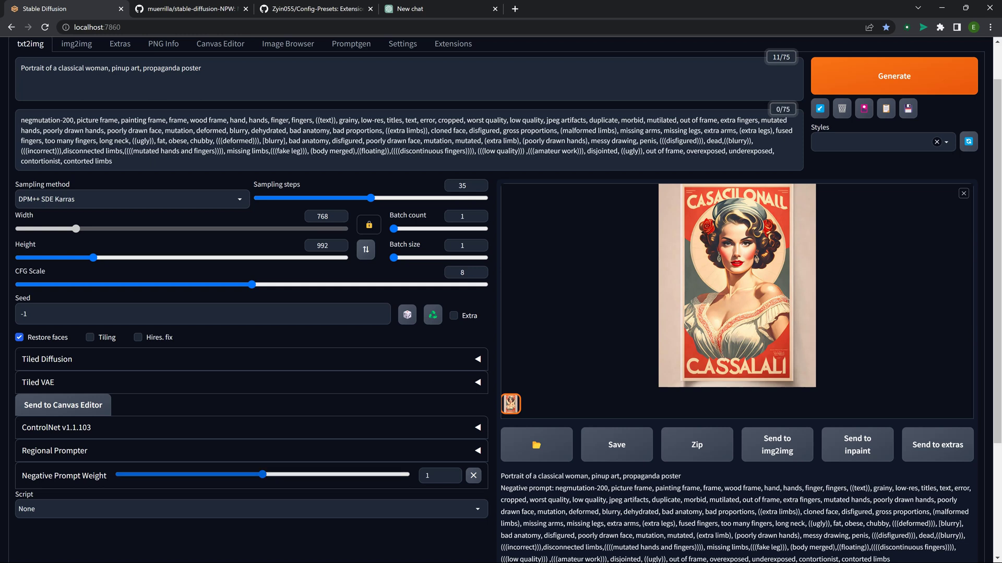
Step: Raise the Negative Prompt Weight to 1.5 and generate another image
{"action": "left_click_drag", "start_coordinate": [262, 475], "coordinate": [334, 475]}
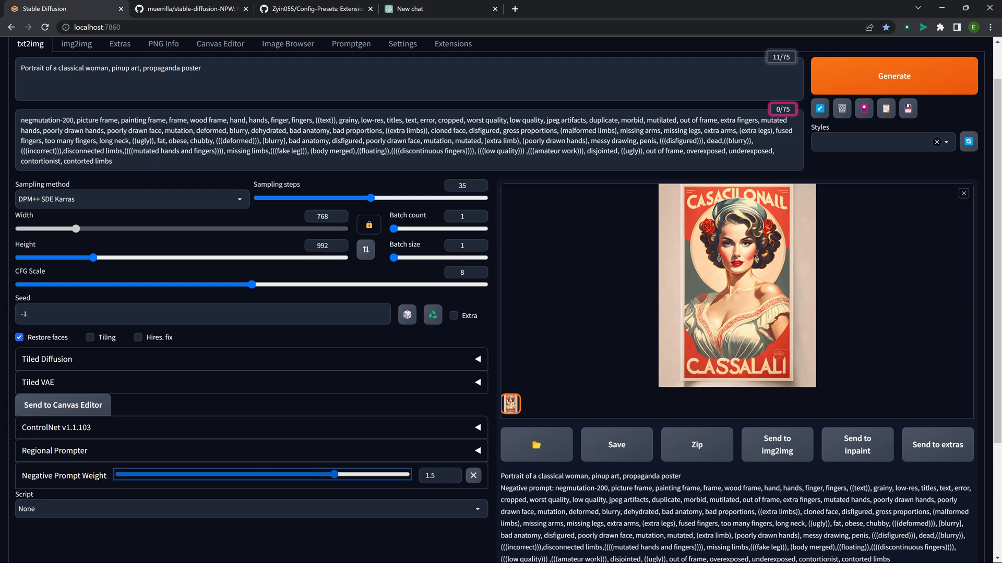
{"action": "left_click", "coordinate": [863, 109]}
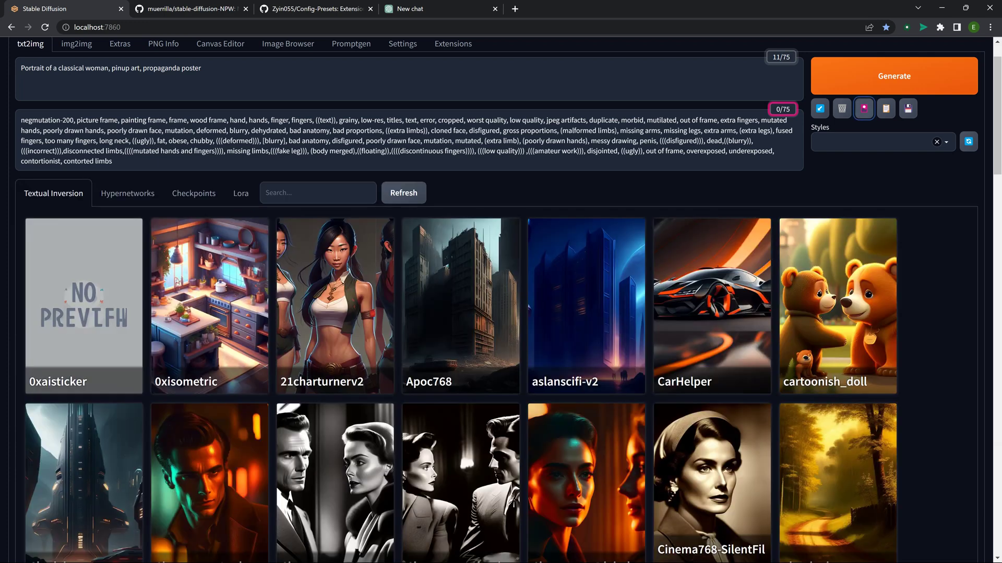
{"action": "left_click", "coordinate": [864, 108]}
{"action": "left_click", "coordinate": [893, 76]}
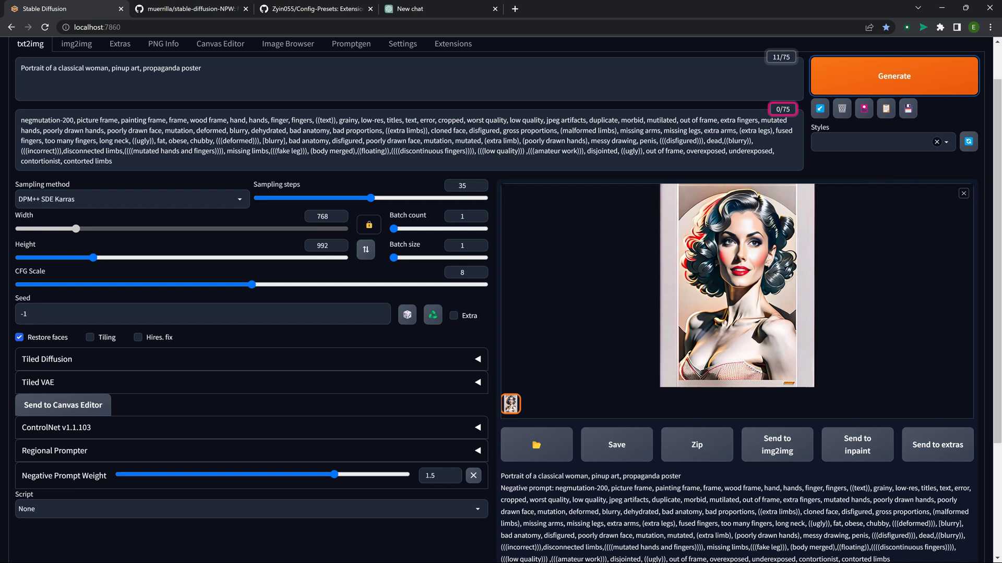
Step: Lower the Negative Prompt Weight to 0.5 and generate another image
{"action": "left_click_drag", "start_coordinate": [333, 475], "coordinate": [193, 475]}
{"action": "left_click", "coordinate": [436, 475]}
{"action": "key", "text": "BackSpace"}
{"action": "key", "text": "Tab"}
{"action": "left_click", "coordinate": [893, 75]}
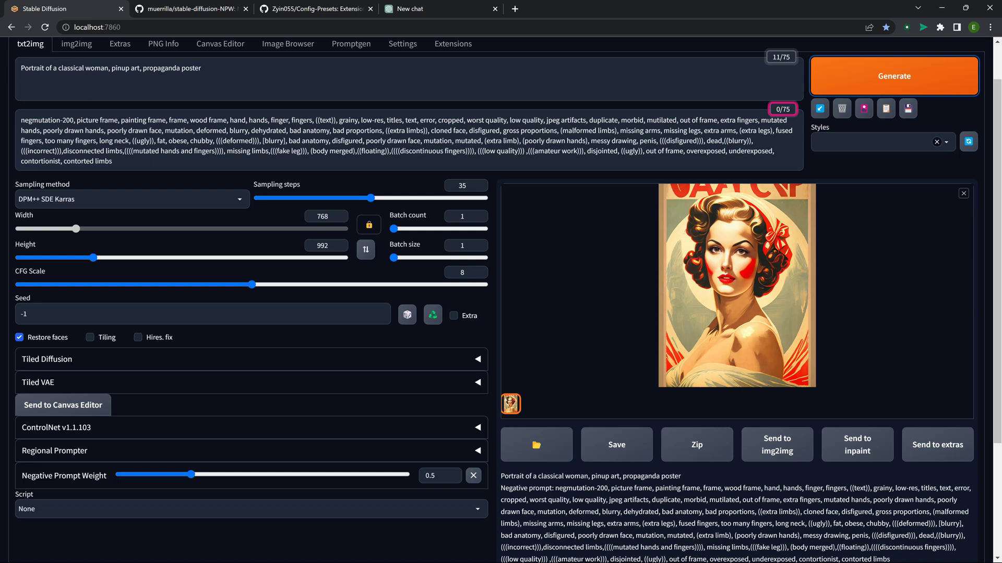
Step: Set the Negative Prompt Weight to 0 and generate an image without the negative prompt's influence
{"action": "left_click_drag", "start_coordinate": [191, 474], "coordinate": [116, 474]}
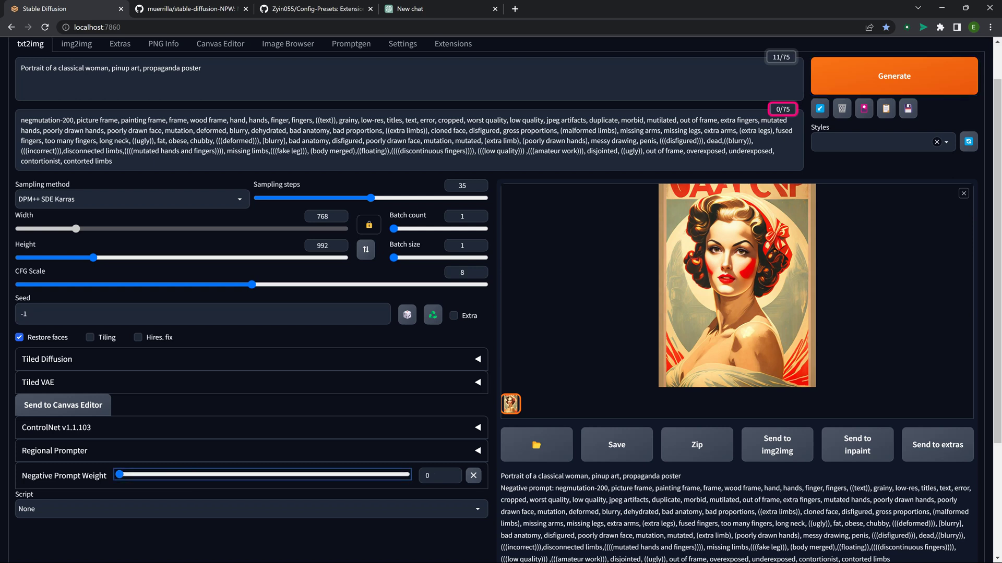
{"action": "left_click", "coordinate": [919, 75]}
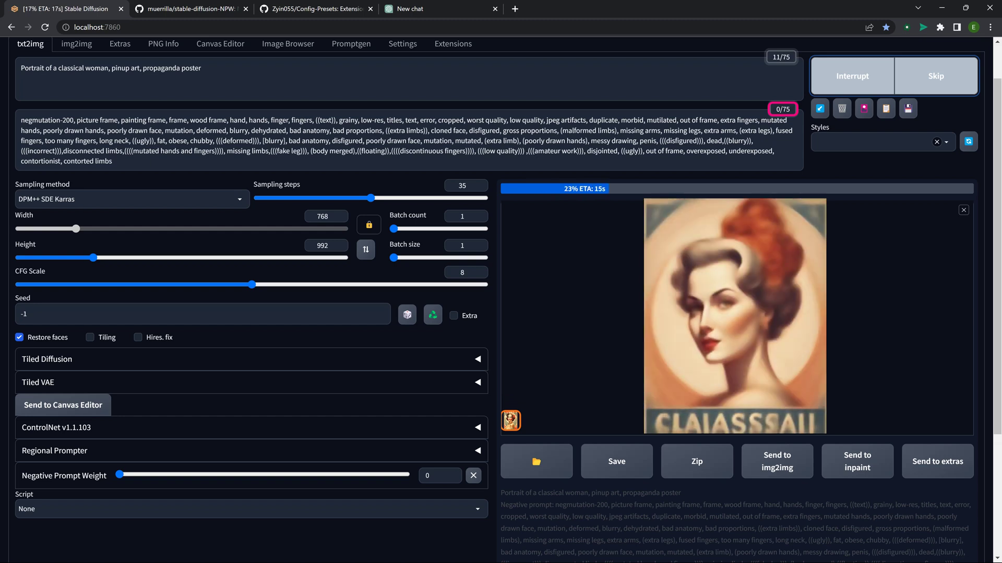
{"action": "scroll", "coordinate": [501, 300], "scroll_direction": "up", "scroll_amount": 1}
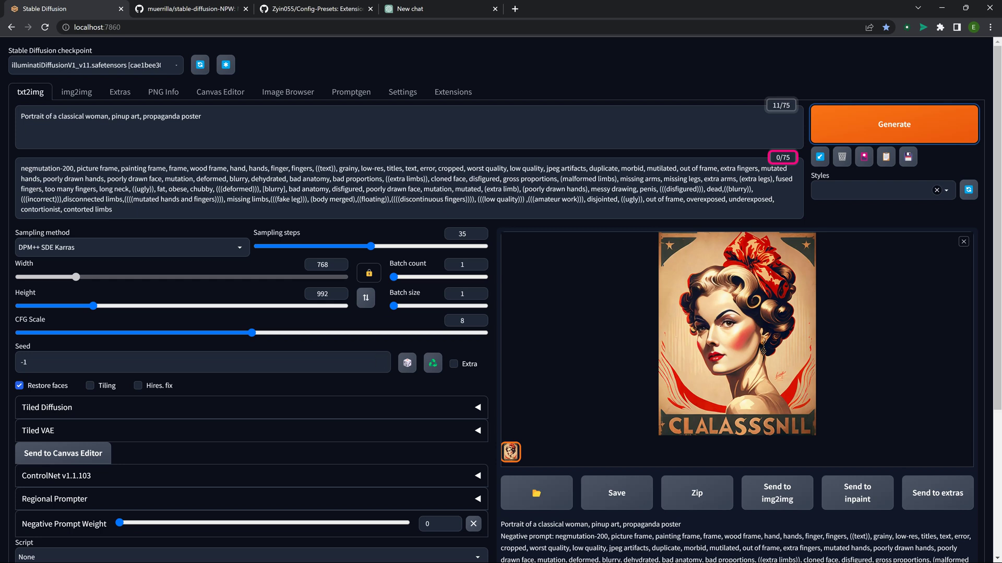
Step: Try several Negative Prompt Weight values and leave the weight at 0.84
{"action": "left_click_drag", "start_coordinate": [120, 523], "coordinate": [137, 522]}
{"action": "left_click_drag", "start_coordinate": [293, 523], "coordinate": [250, 522]}
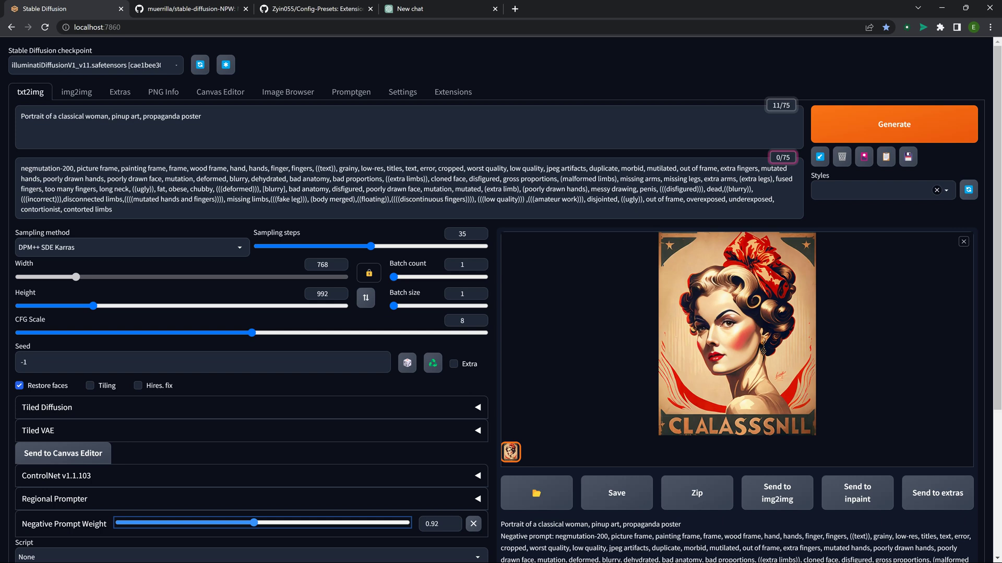
{"action": "mouse_move", "coordinate": [224, 522]}
{"action": "left_mouse_down"}
{"action": "mouse_move", "coordinate": [277, 523]}
{"action": "mouse_move", "coordinate": [239, 522]}
{"action": "left_mouse_up"}
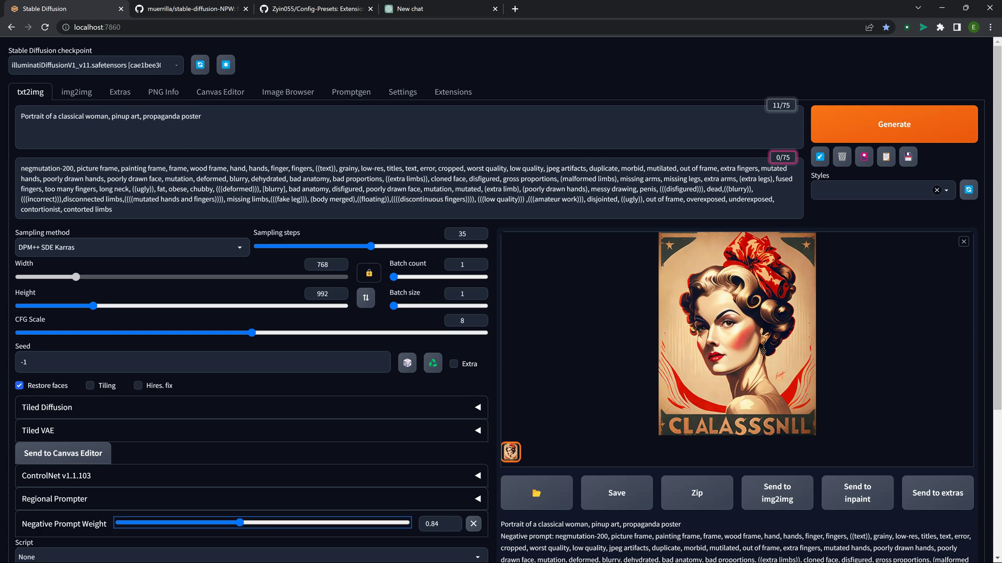
Step: Check the available and installed extension lists of the web UI
{"action": "left_click", "coordinate": [453, 92]}
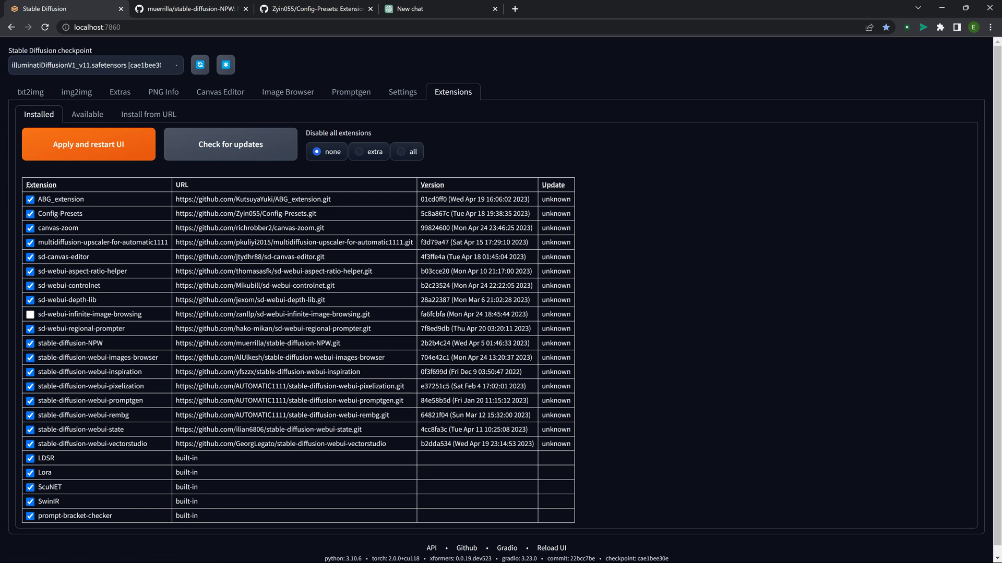
{"action": "left_click", "coordinate": [87, 114]}
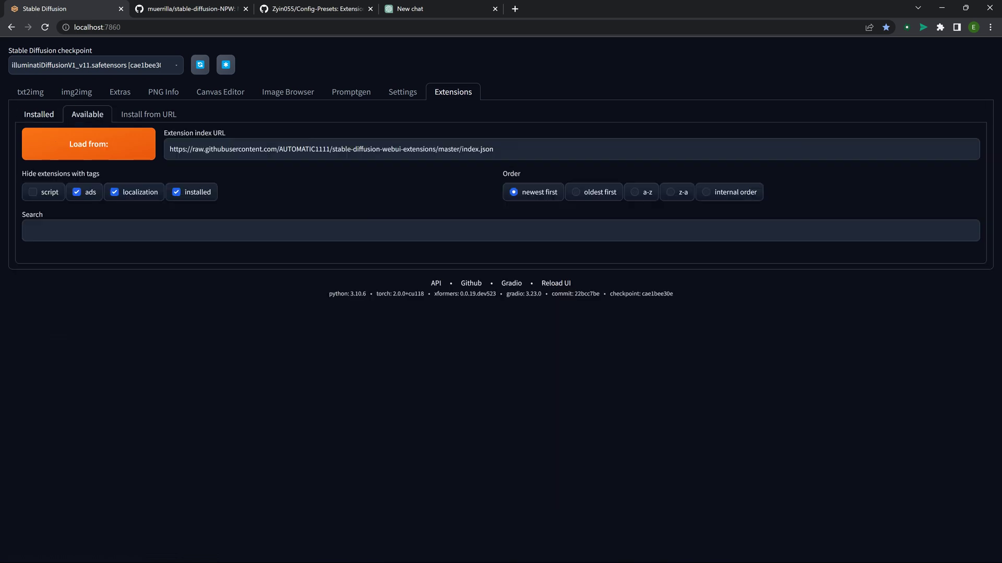
{"action": "left_click", "coordinate": [39, 115]}
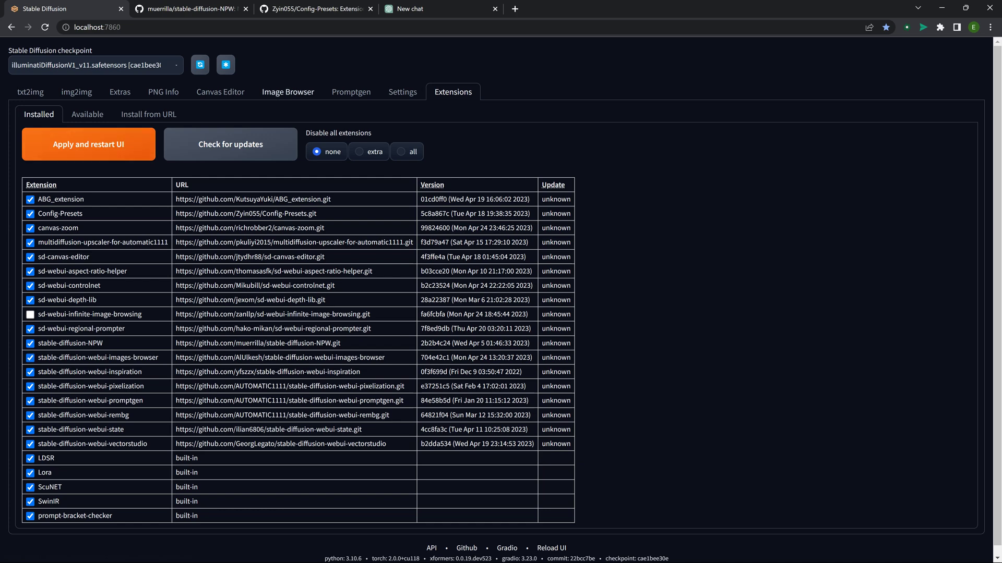
Step: Load the first page of txt2img images in the Image Browser and look through the thumbnails
{"action": "left_click", "coordinate": [288, 92]}
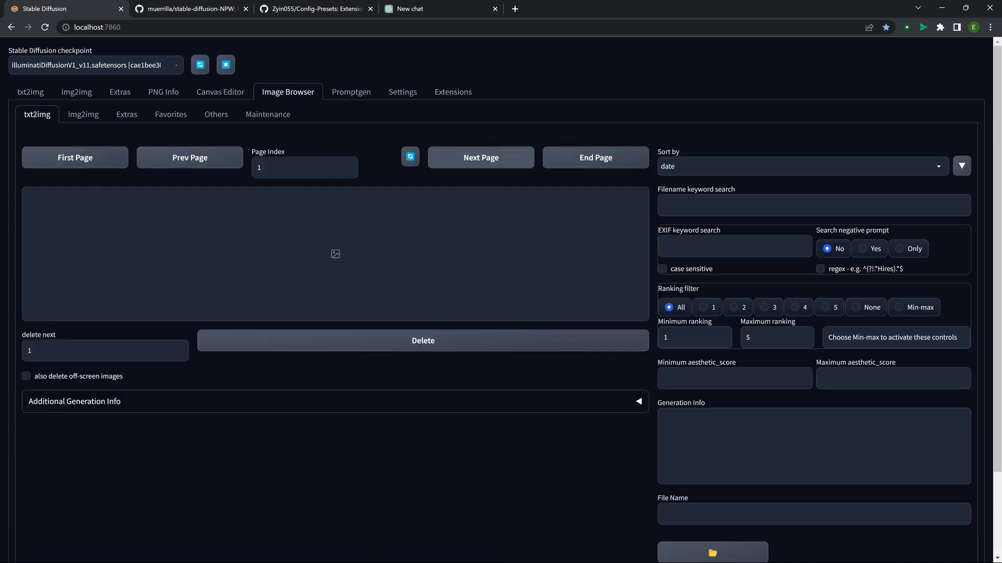
{"action": "left_click", "coordinate": [75, 158]}
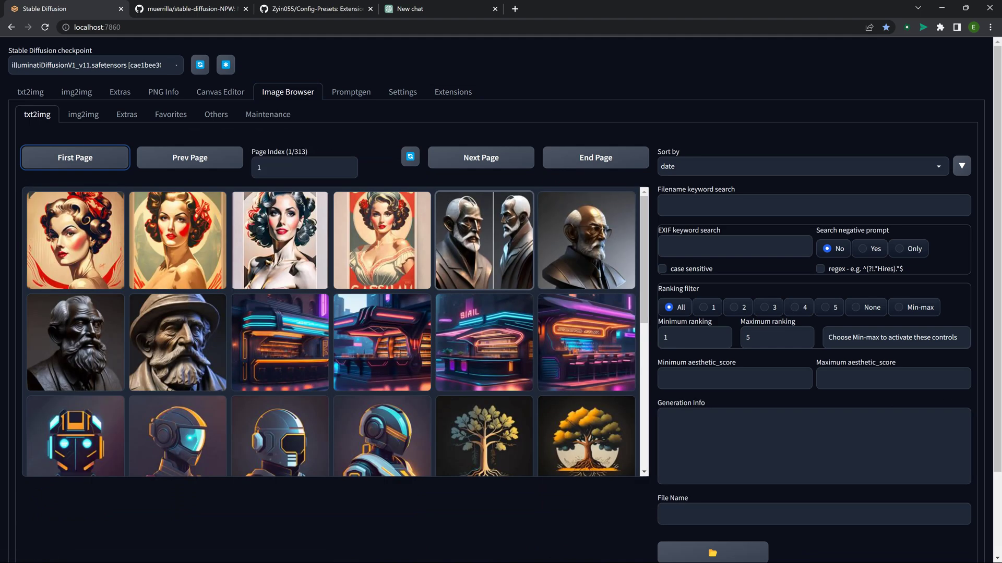
{"action": "scroll", "coordinate": [382, 332], "scroll_direction": "down", "scroll_amount": 3}
{"action": "scroll", "coordinate": [337, 332], "scroll_direction": "down", "scroll_amount": 3}
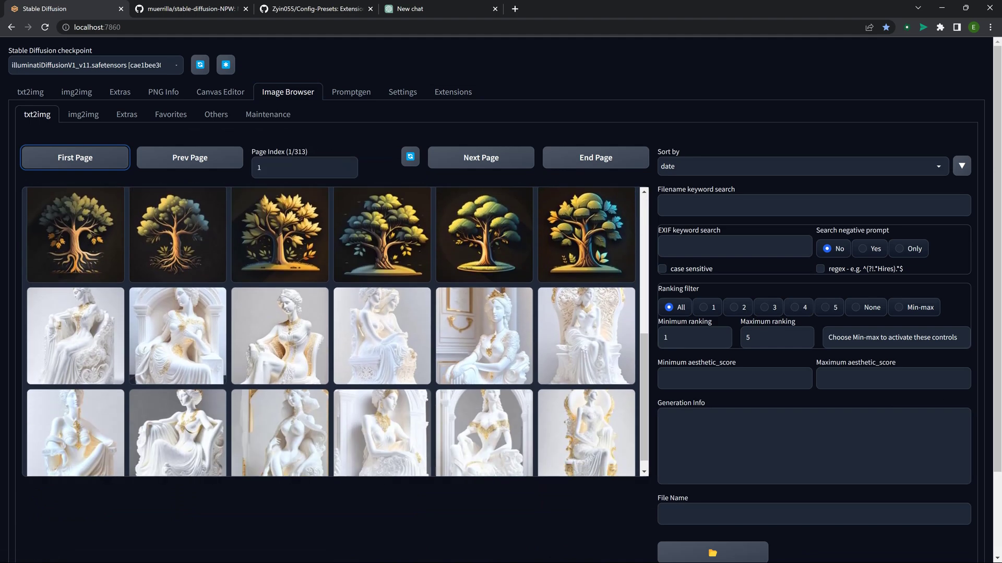
{"action": "scroll", "coordinate": [337, 332], "scroll_direction": "up", "scroll_amount": 6}
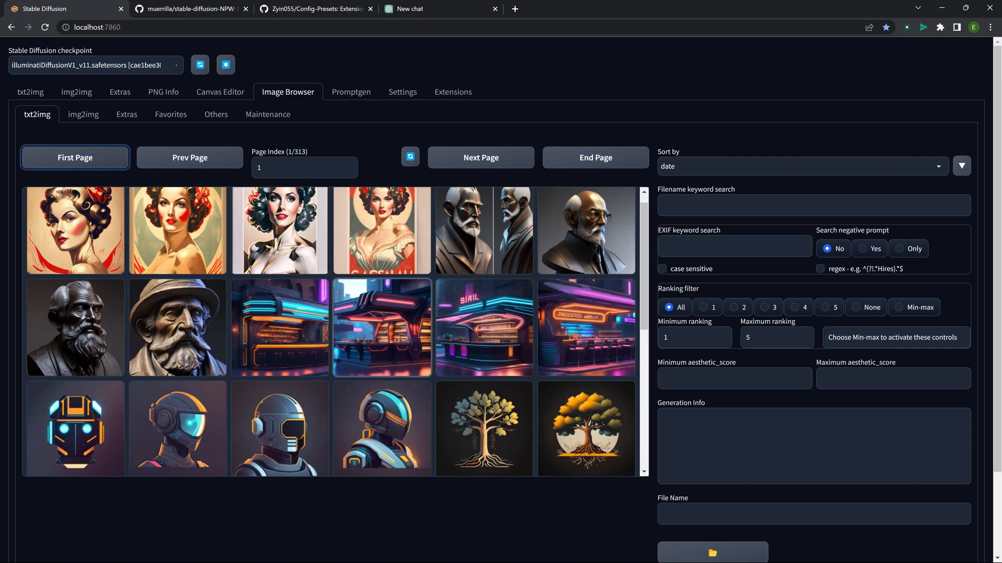
Step: Review the Image Browser's page index and its sorting options, keeping the sort by date
{"action": "left_click", "coordinate": [260, 167]}
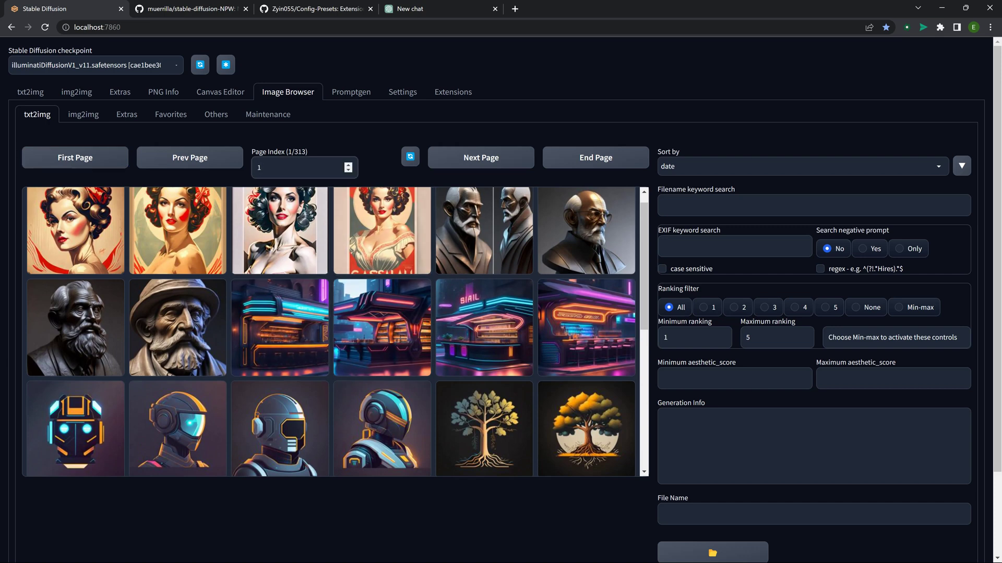
{"action": "left_click", "coordinate": [802, 166]}
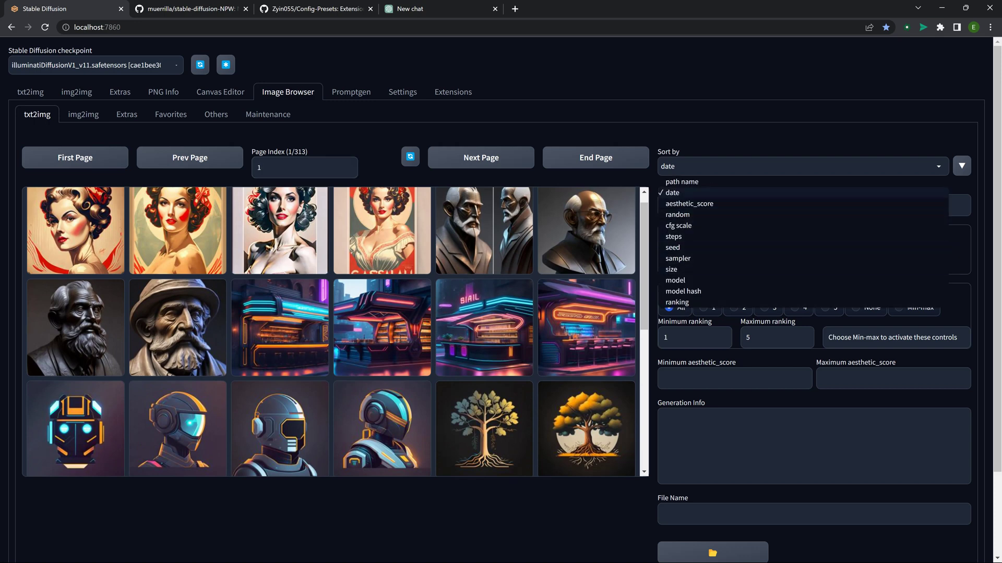
{"action": "key", "text": "Escape"}
Step: Search the txt2img images for the filename keyword "robot" and look through the matching thumbnails
{"action": "left_click", "coordinate": [663, 205]}
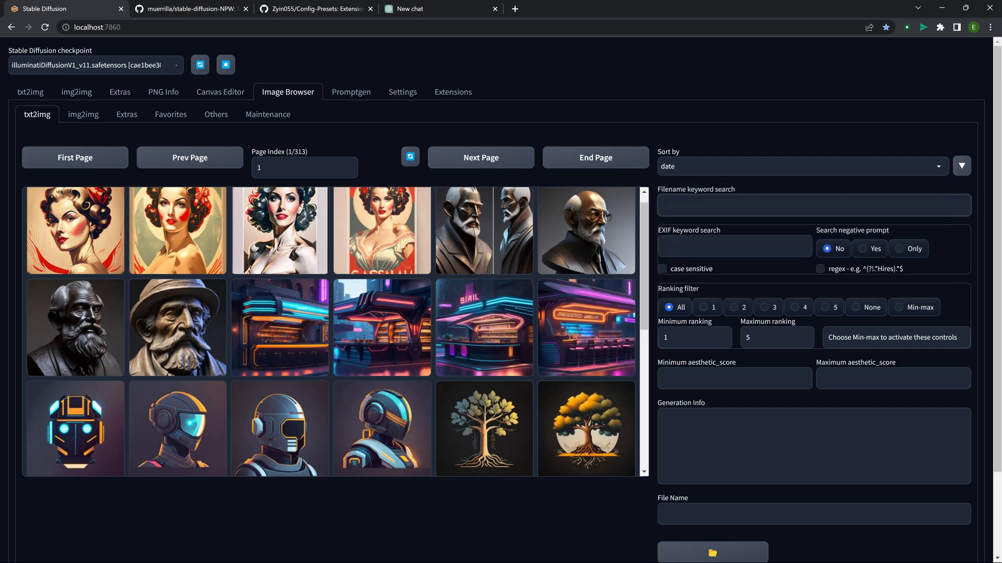
{"action": "type", "text": "robot"}
{"action": "key", "text": "Return"}
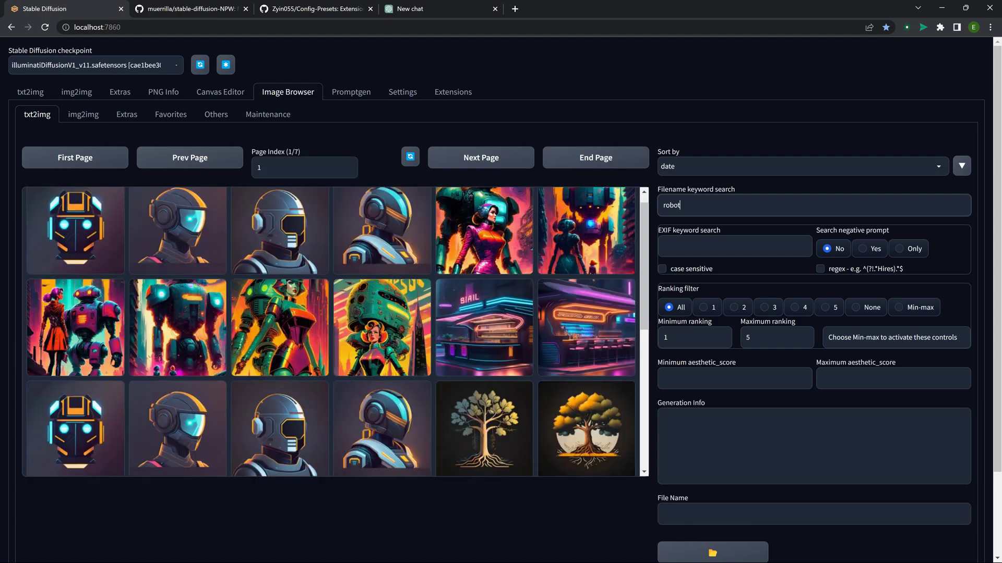
{"action": "scroll", "coordinate": [337, 332], "scroll_direction": "down", "scroll_amount": 6}
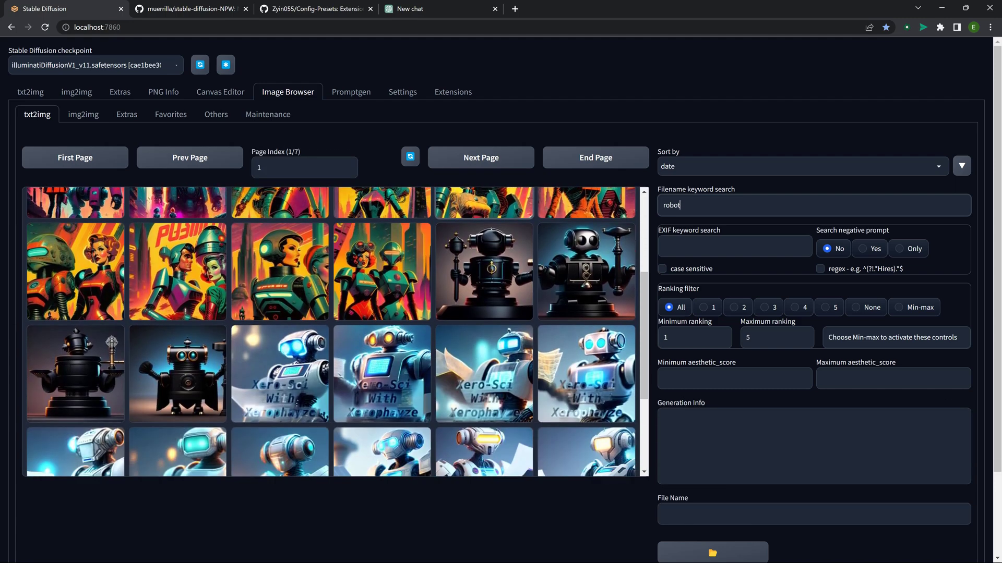
{"action": "scroll", "coordinate": [472, 368], "scroll_direction": "up", "scroll_amount": 5}
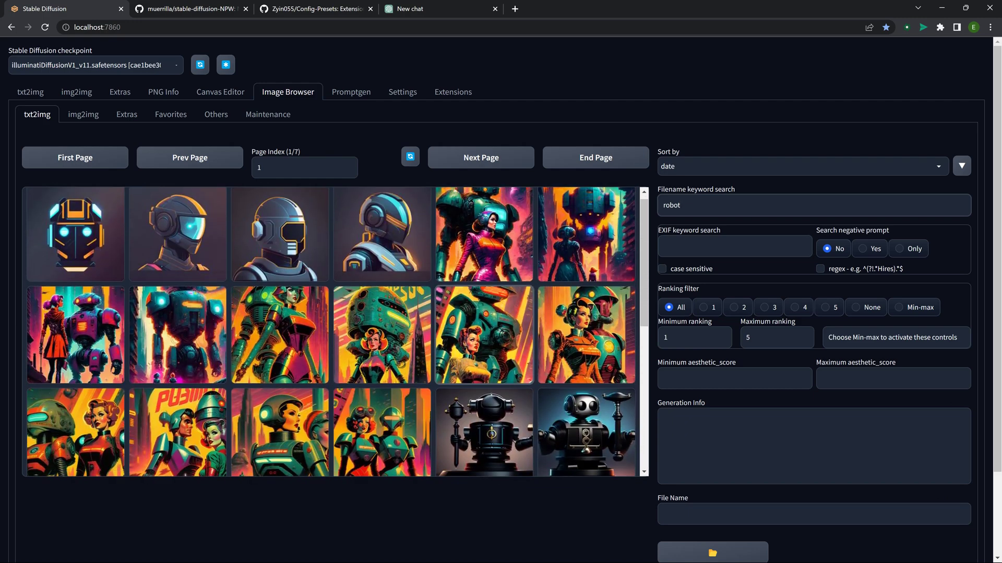
{"action": "scroll", "coordinate": [337, 332], "scroll_direction": "down", "scroll_amount": 4}
{"action": "scroll", "coordinate": [337, 332], "scroll_direction": "up", "scroll_amount": 4}
{"action": "scroll", "coordinate": [337, 332], "scroll_direction": "down", "scroll_amount": 1}
{"action": "scroll", "coordinate": [337, 332], "scroll_direction": "up", "scroll_amount": 1}
Step: Clear the filename keyword and place the cursor in the EXIF keyword search
{"action": "key", "text": "ctrl+a"}
{"action": "key", "text": "BackSpace"}
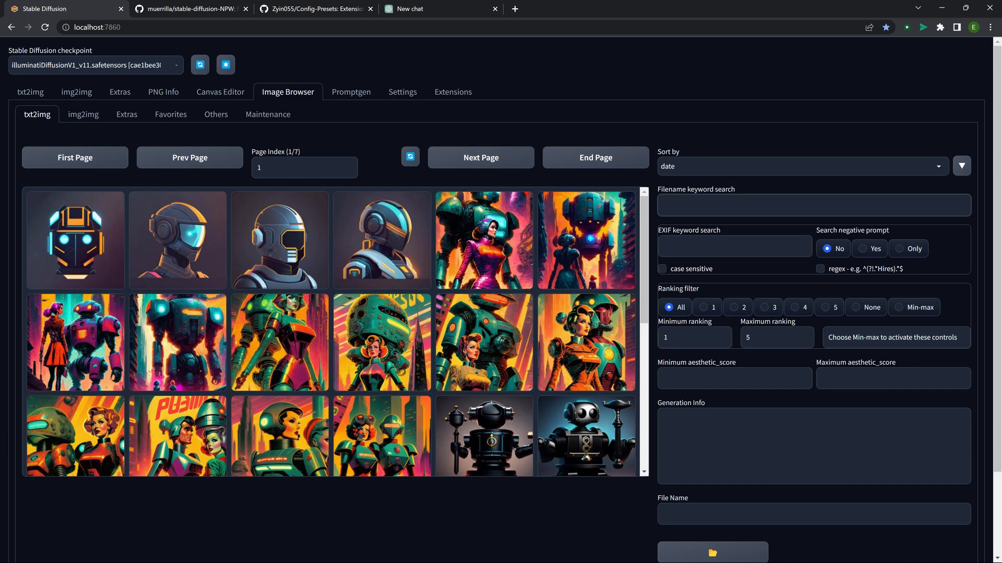
{"action": "left_click", "coordinate": [735, 246]}
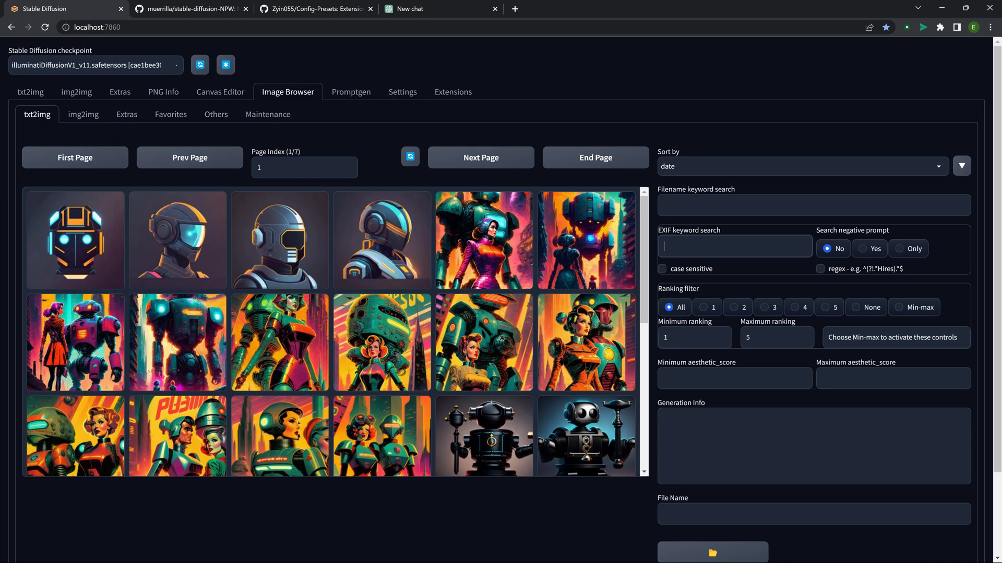
Step: Look through the Image Browser's img2img, Extras and Favorites galleries
{"action": "left_click", "coordinate": [83, 115]}
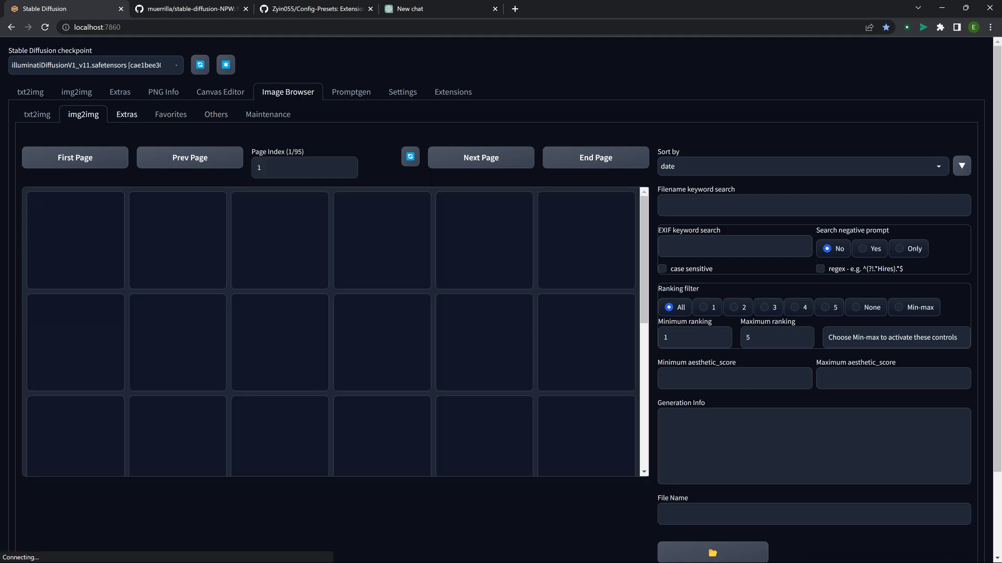
{"action": "left_click", "coordinate": [127, 115]}
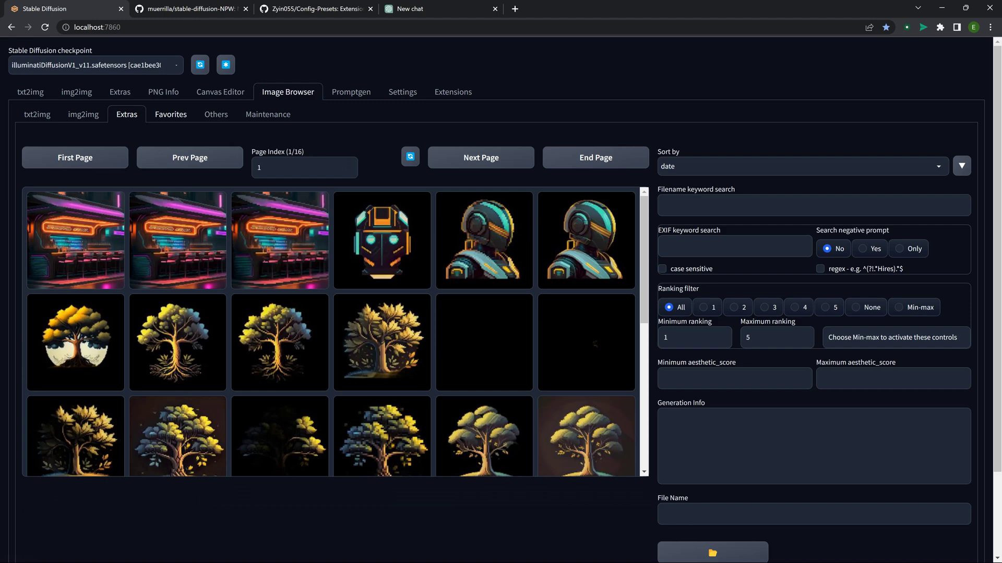
{"action": "left_click", "coordinate": [170, 114]}
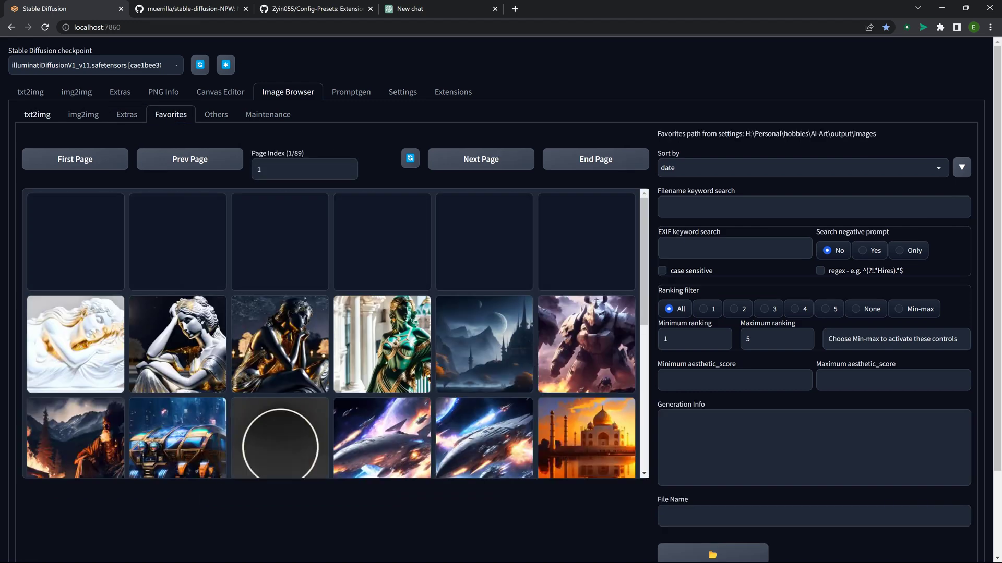
{"action": "scroll", "coordinate": [279, 339], "scroll_direction": "down", "scroll_amount": 4}
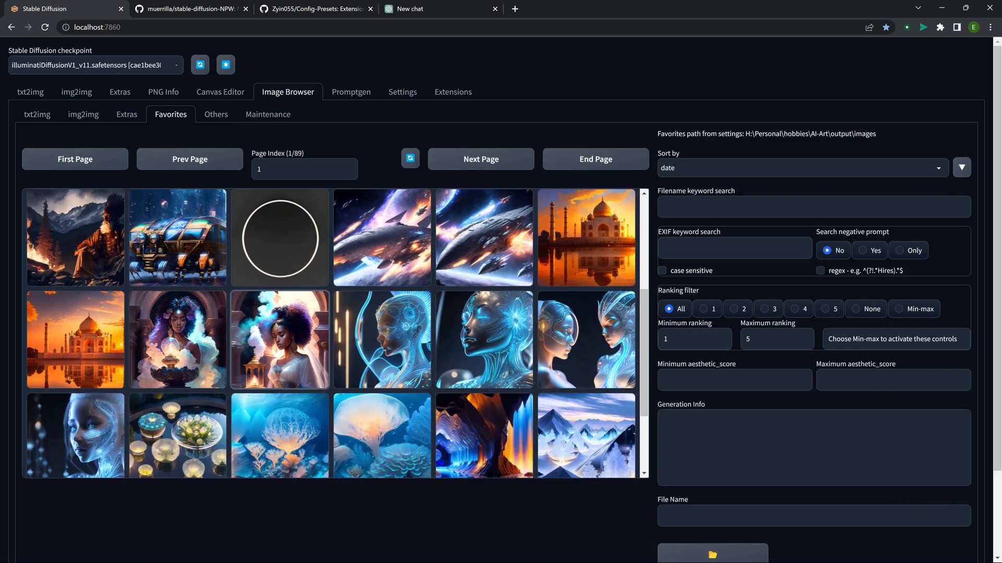
{"action": "scroll", "coordinate": [335, 334], "scroll_direction": "down", "scroll_amount": 2}
{"action": "scroll", "coordinate": [335, 334], "scroll_direction": "up", "scroll_amount": 6}
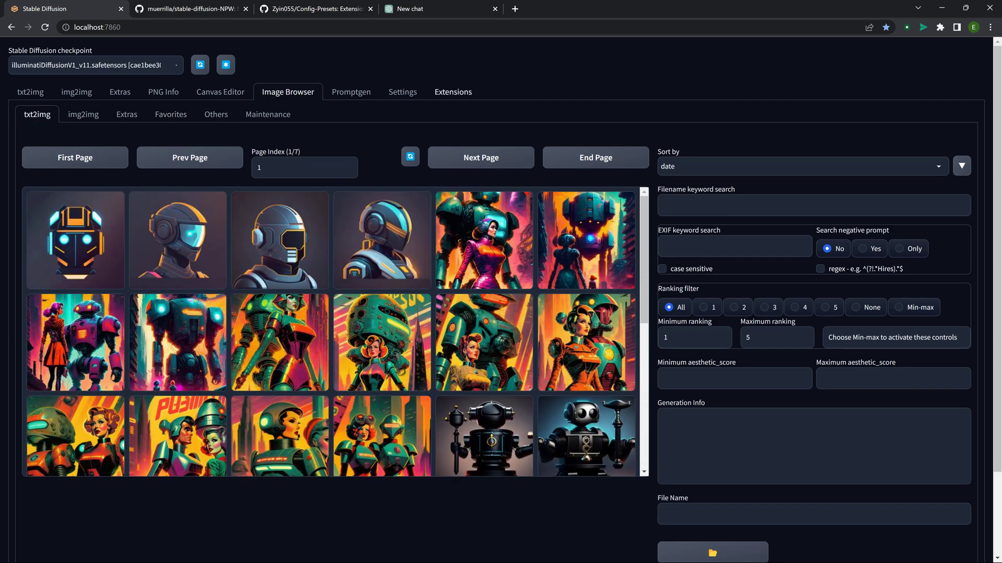
Step: Check the installed extensions list and return to the txt2img generation settings
{"action": "left_click", "coordinate": [453, 91]}
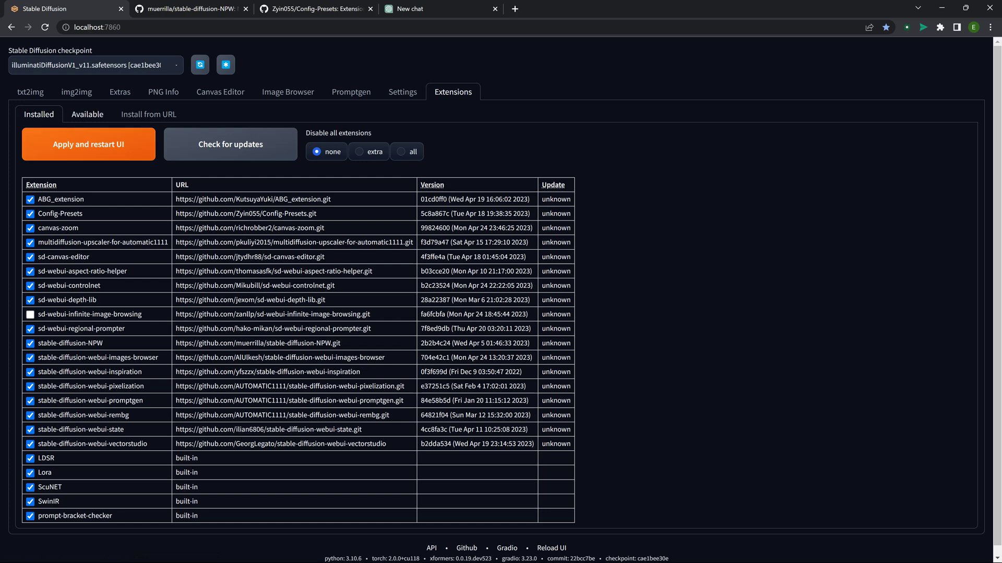
{"action": "left_click", "coordinate": [31, 92]}
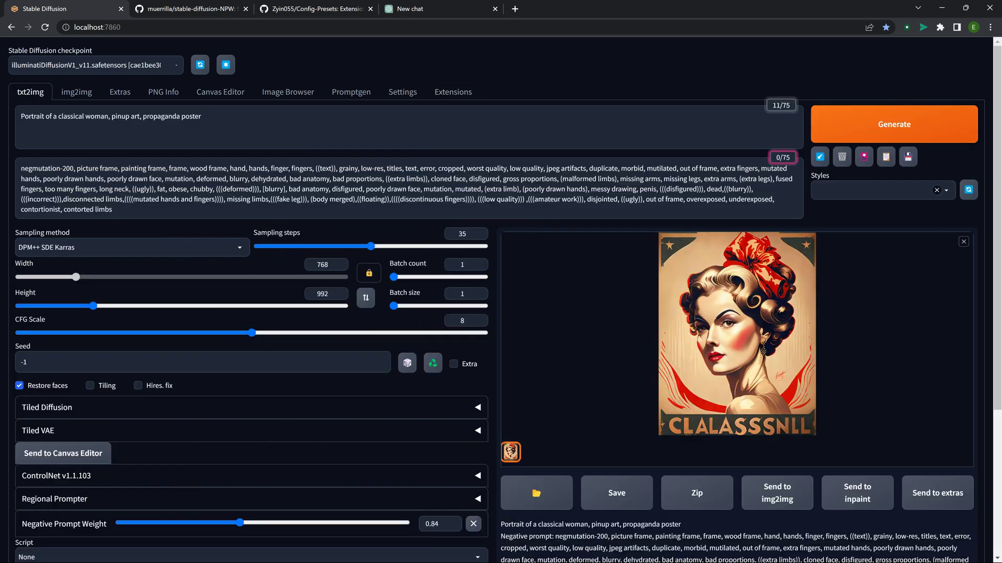